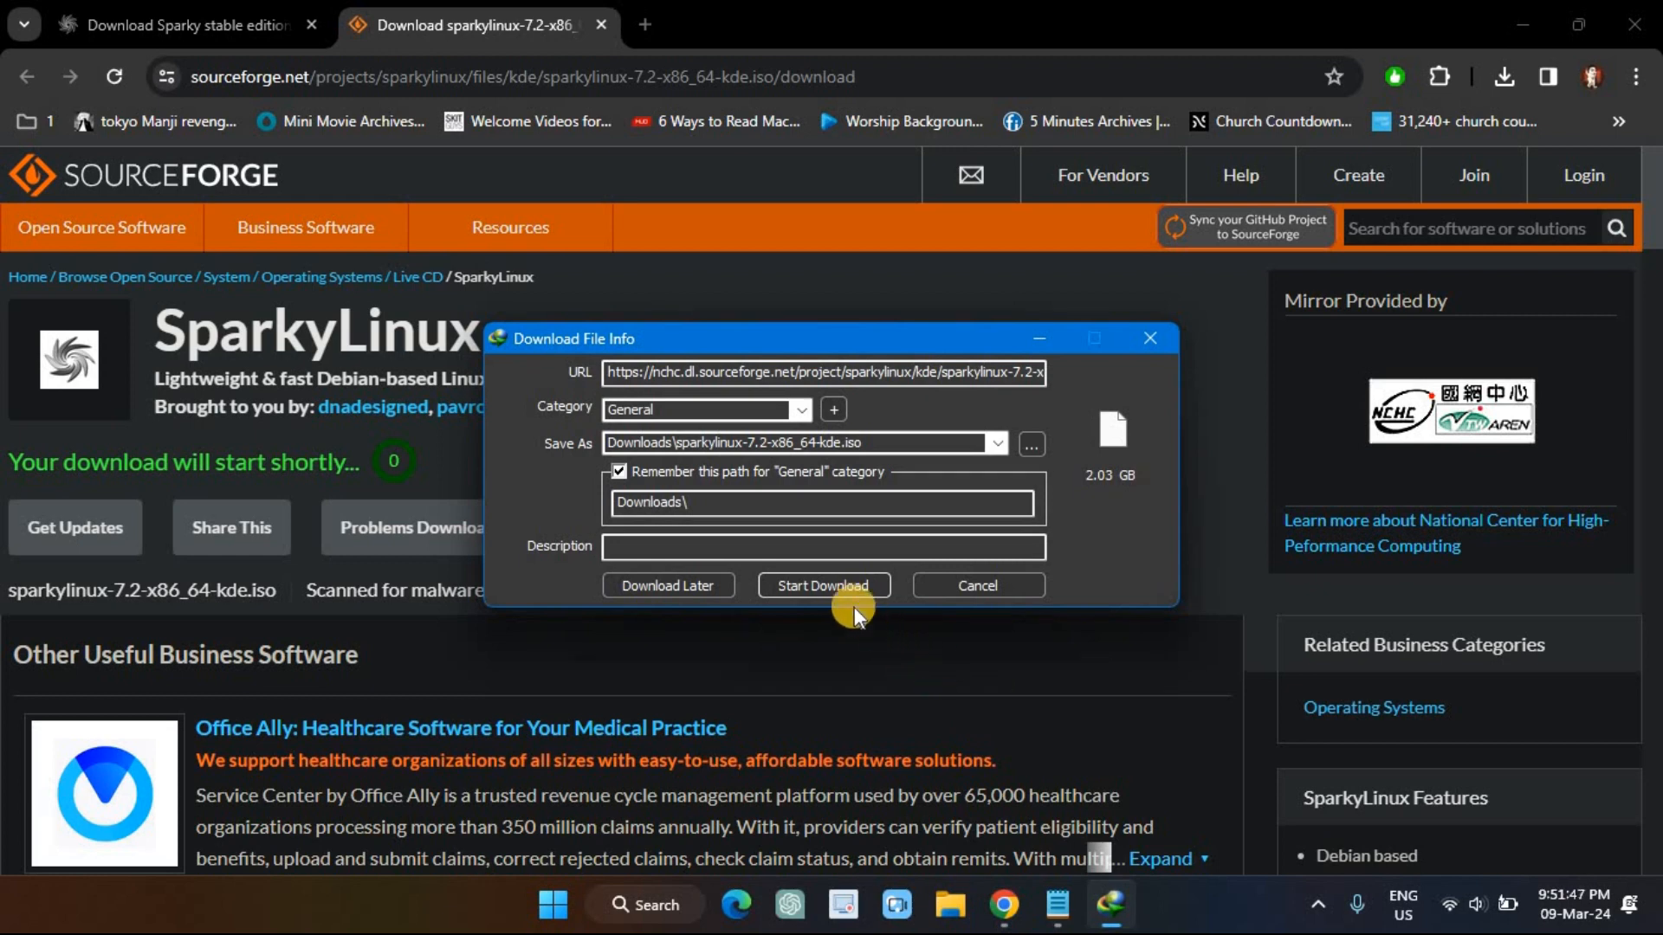
Step: Download sparkylinux-7.2-x86_64-kde.iso to the Downloads folder and dismiss the completion dialog
click(829, 583)
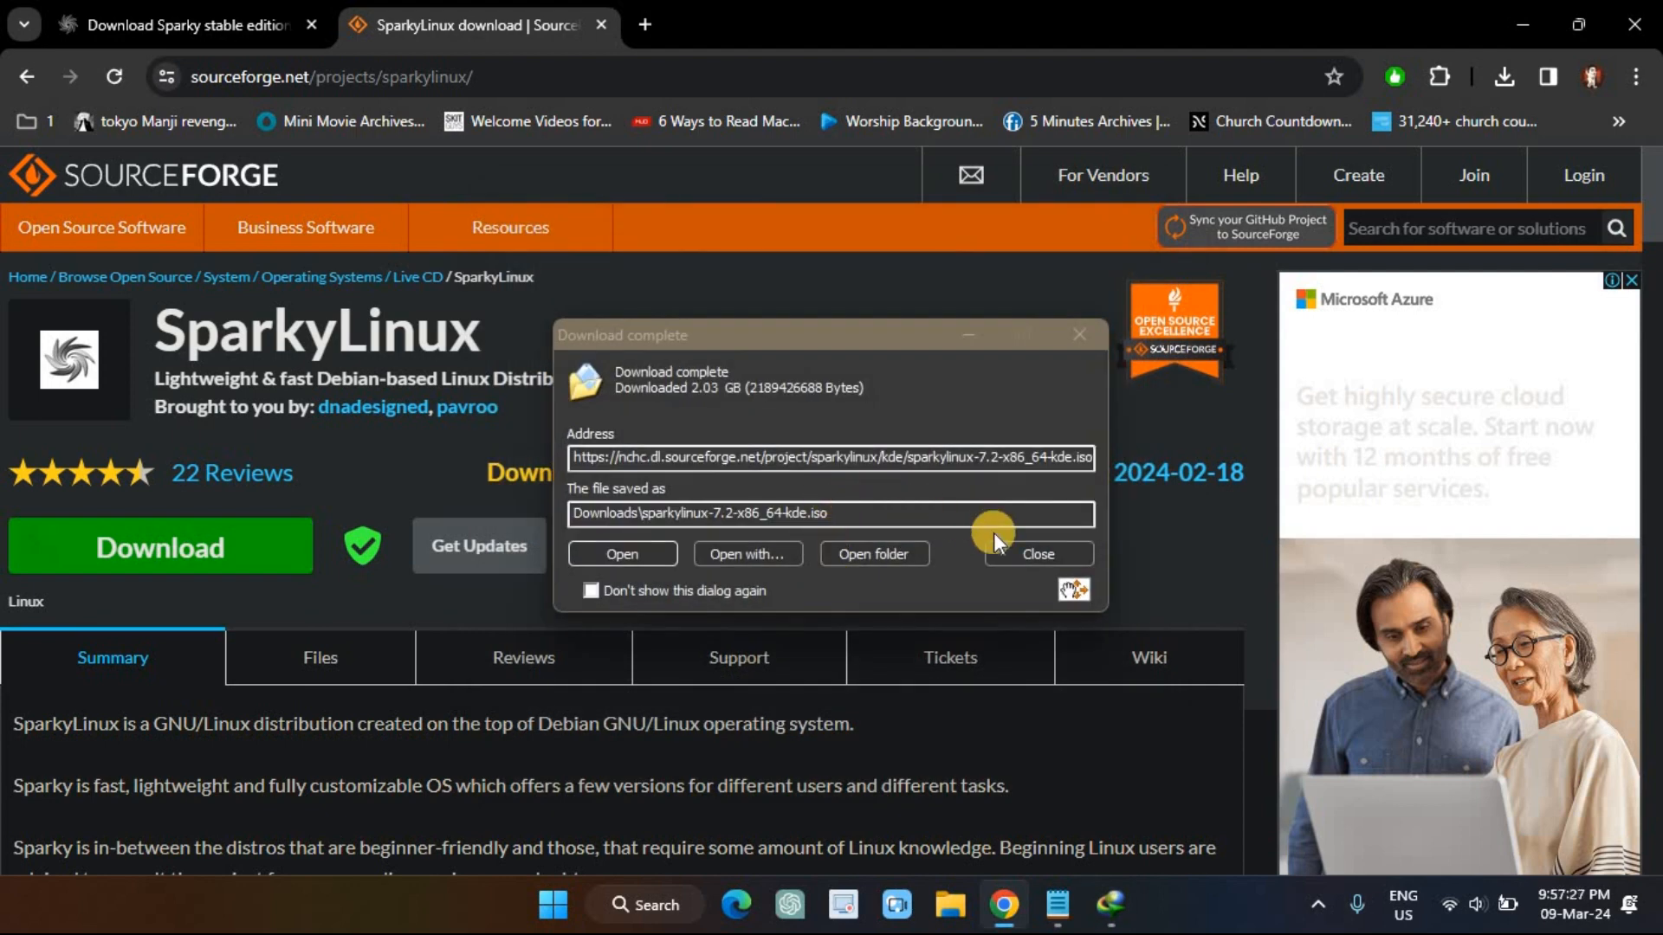
click(1035, 551)
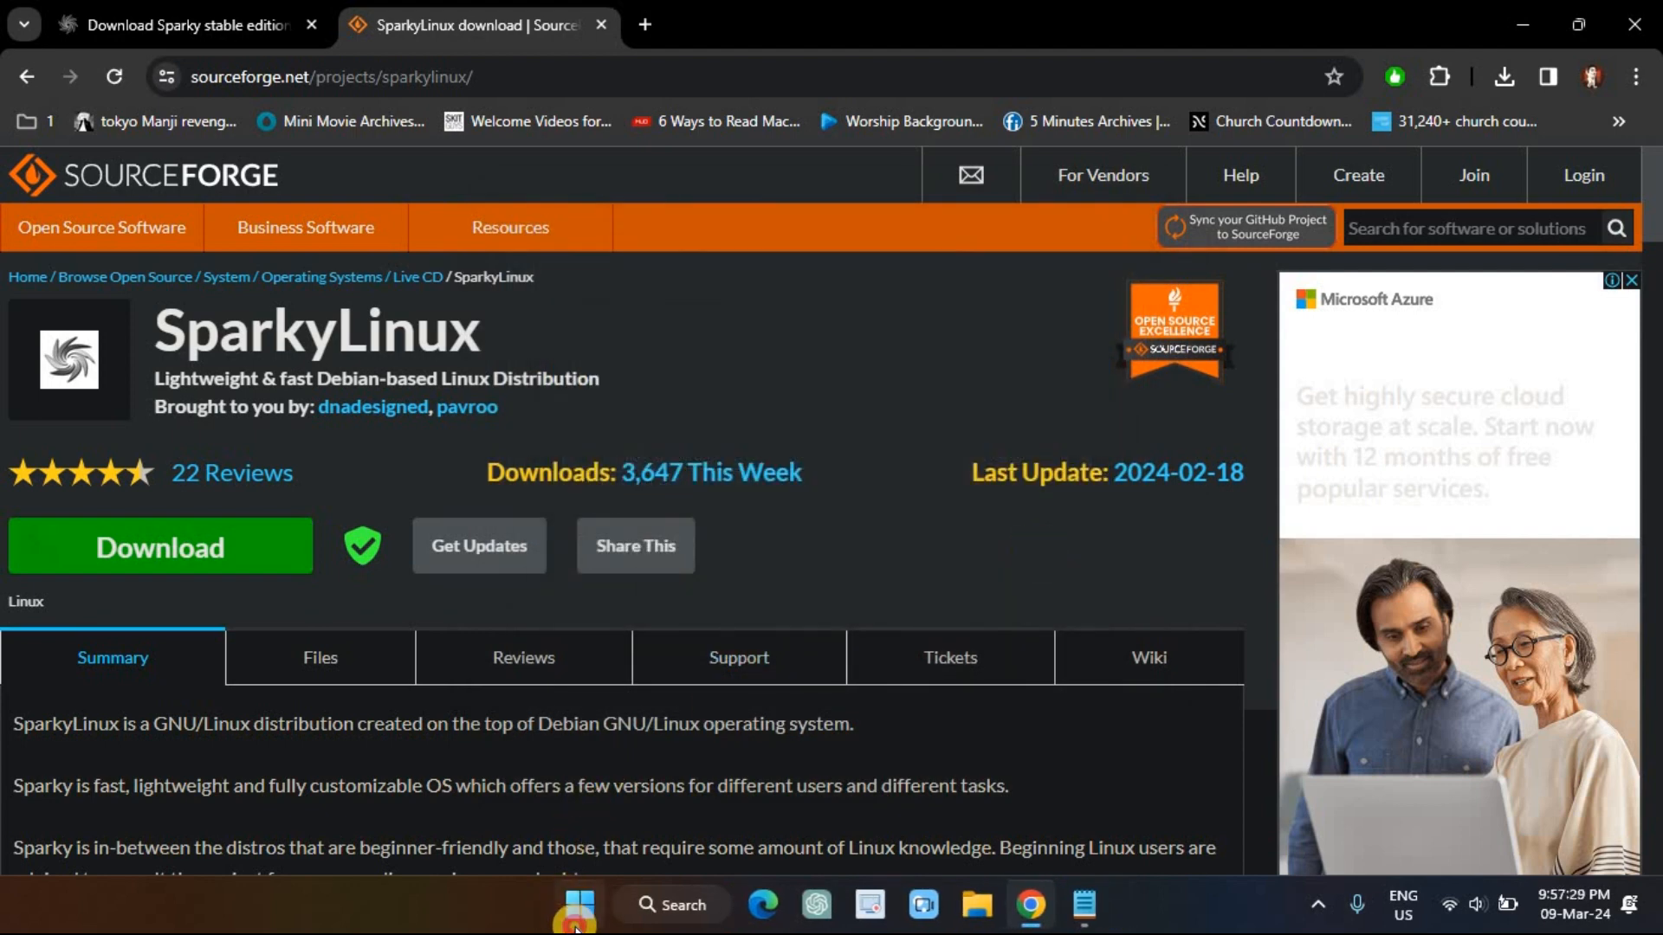
Step: Open Oracle VM VirtualBox on the host and maximize its manager window
click(553, 905)
text(virtual)
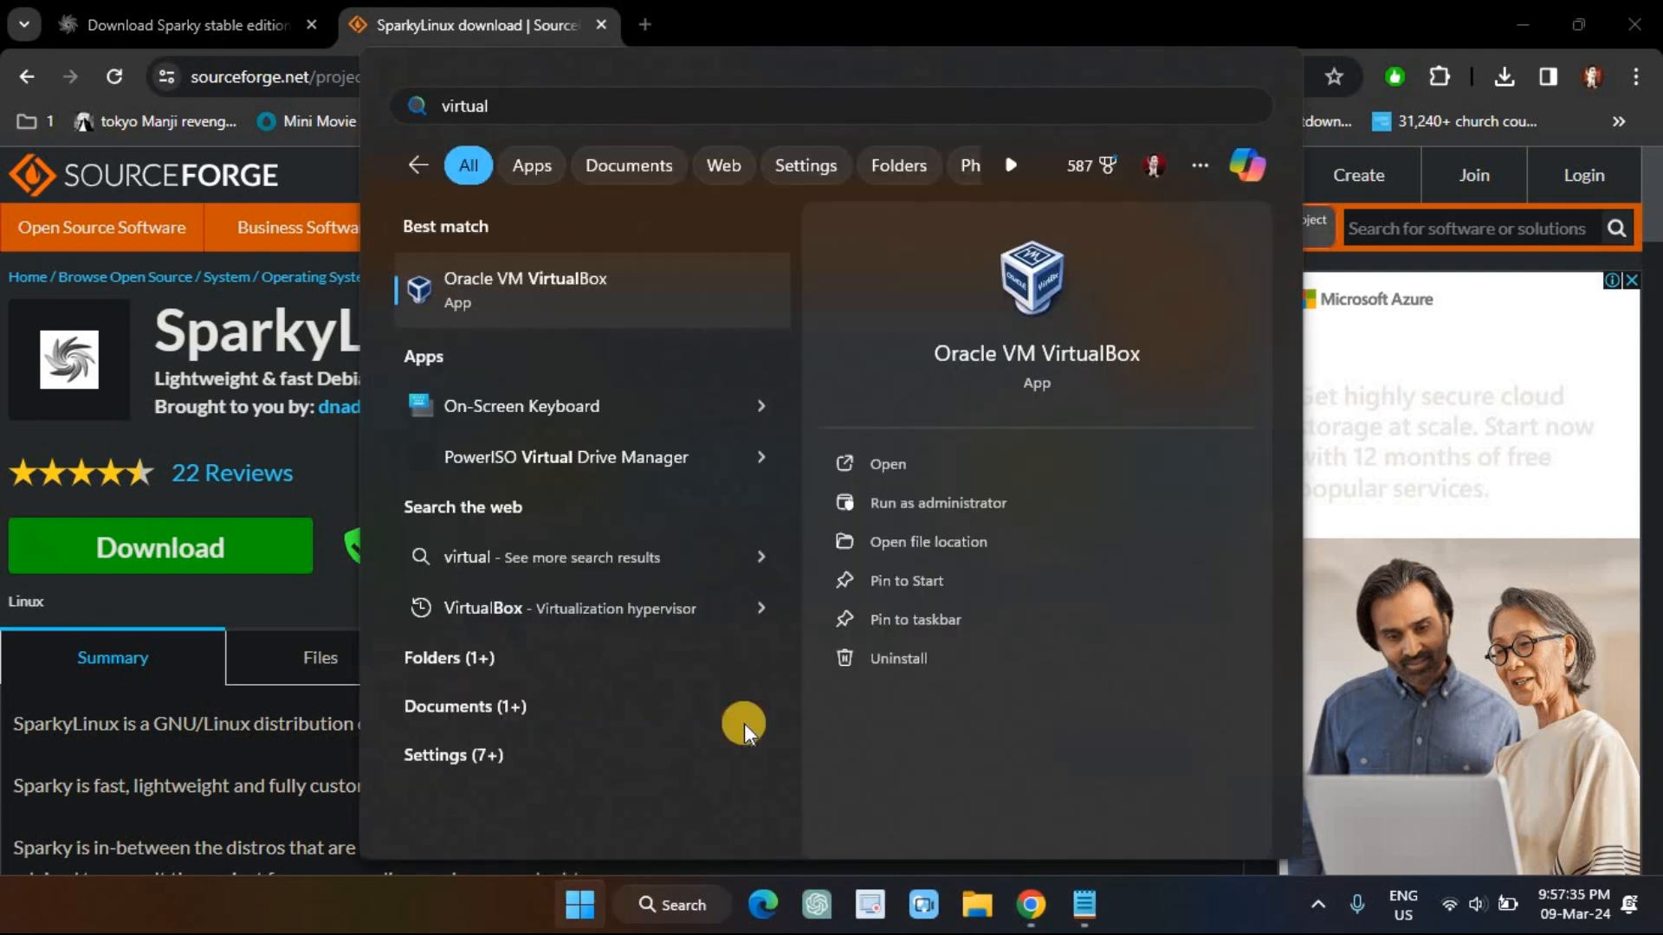
click(882, 466)
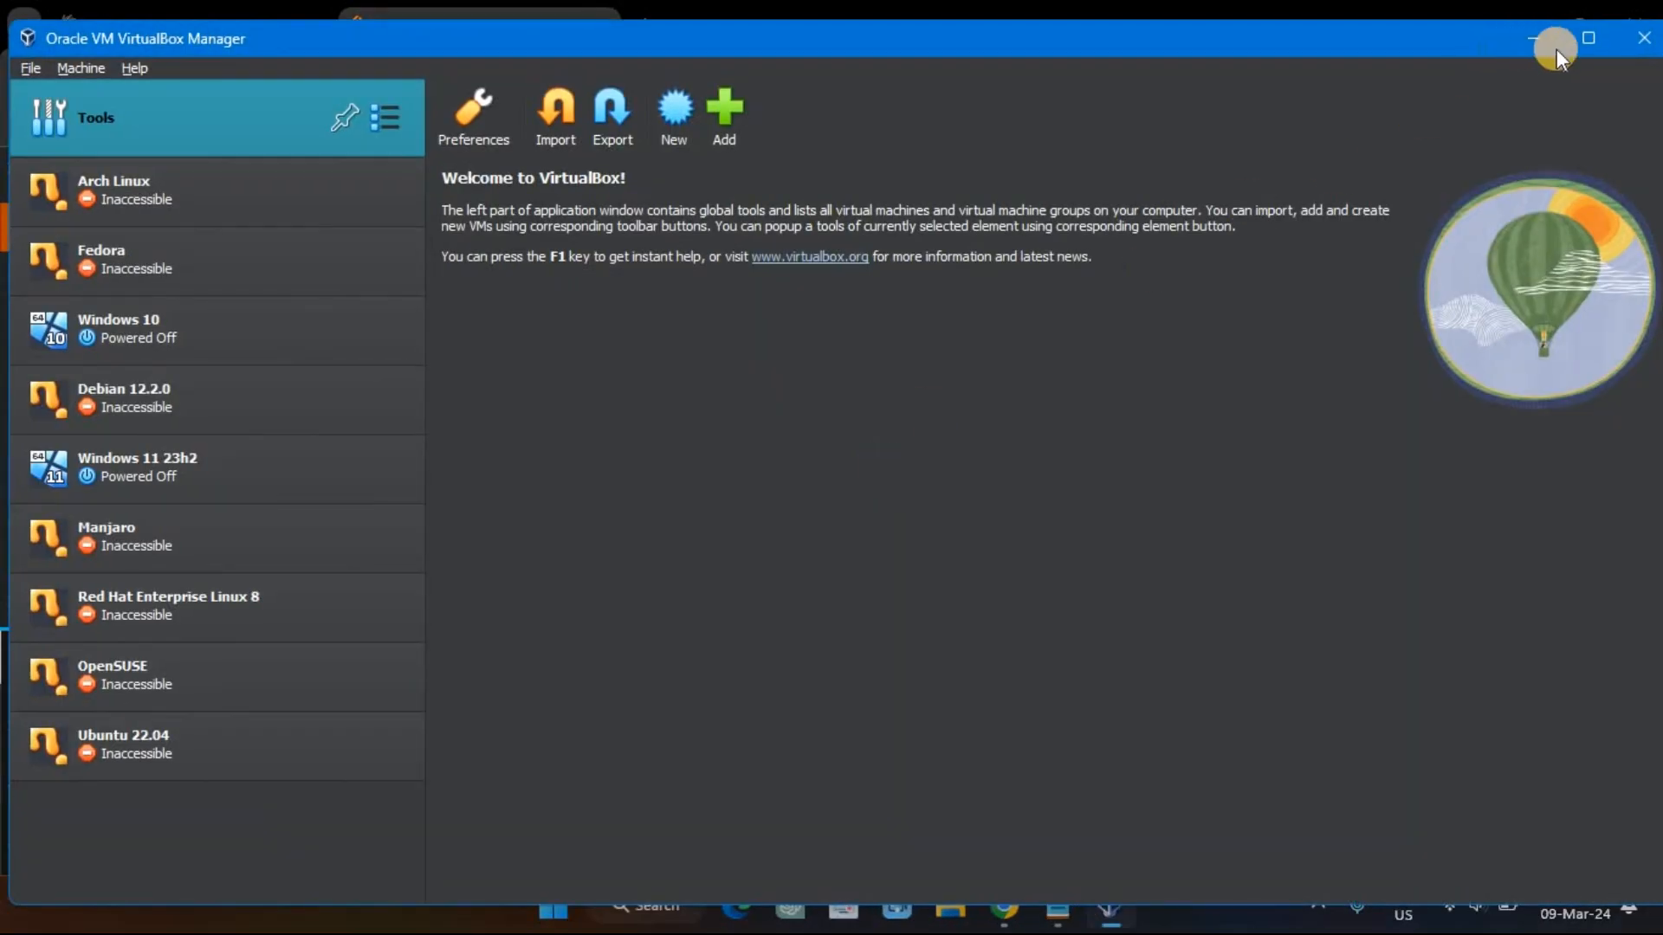
click(1576, 34)
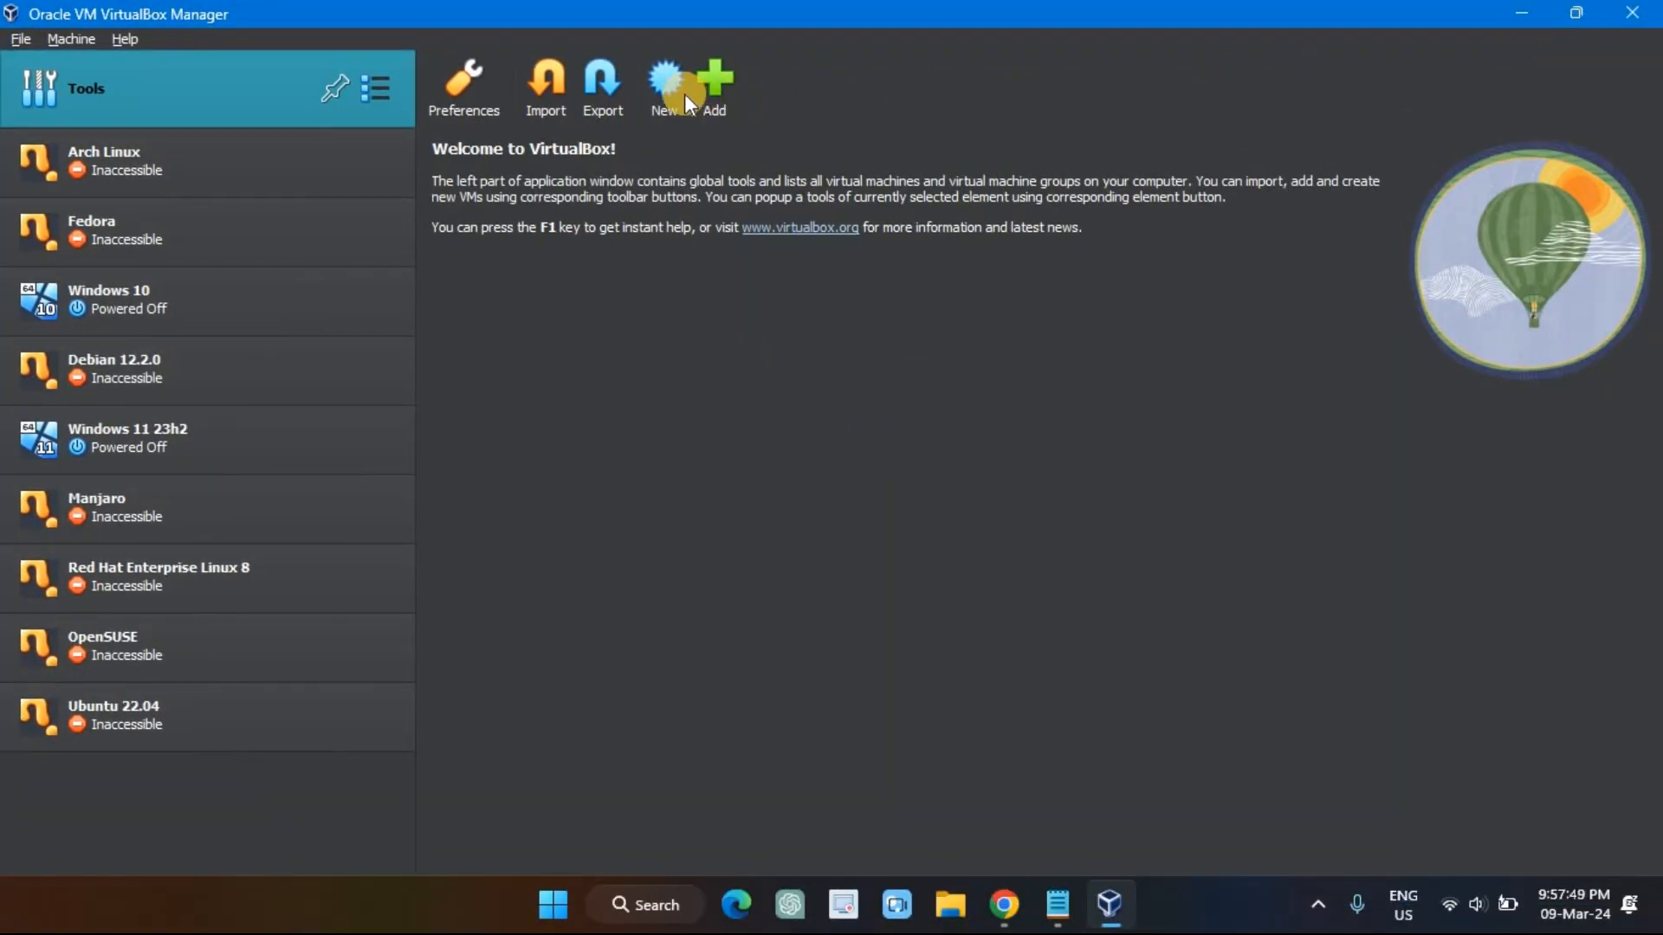
Step: Begin a new virtual machine named "SparkyLinux 7.2 Orion Belt" with Debian (64-bit) as its Linux version
click(658, 75)
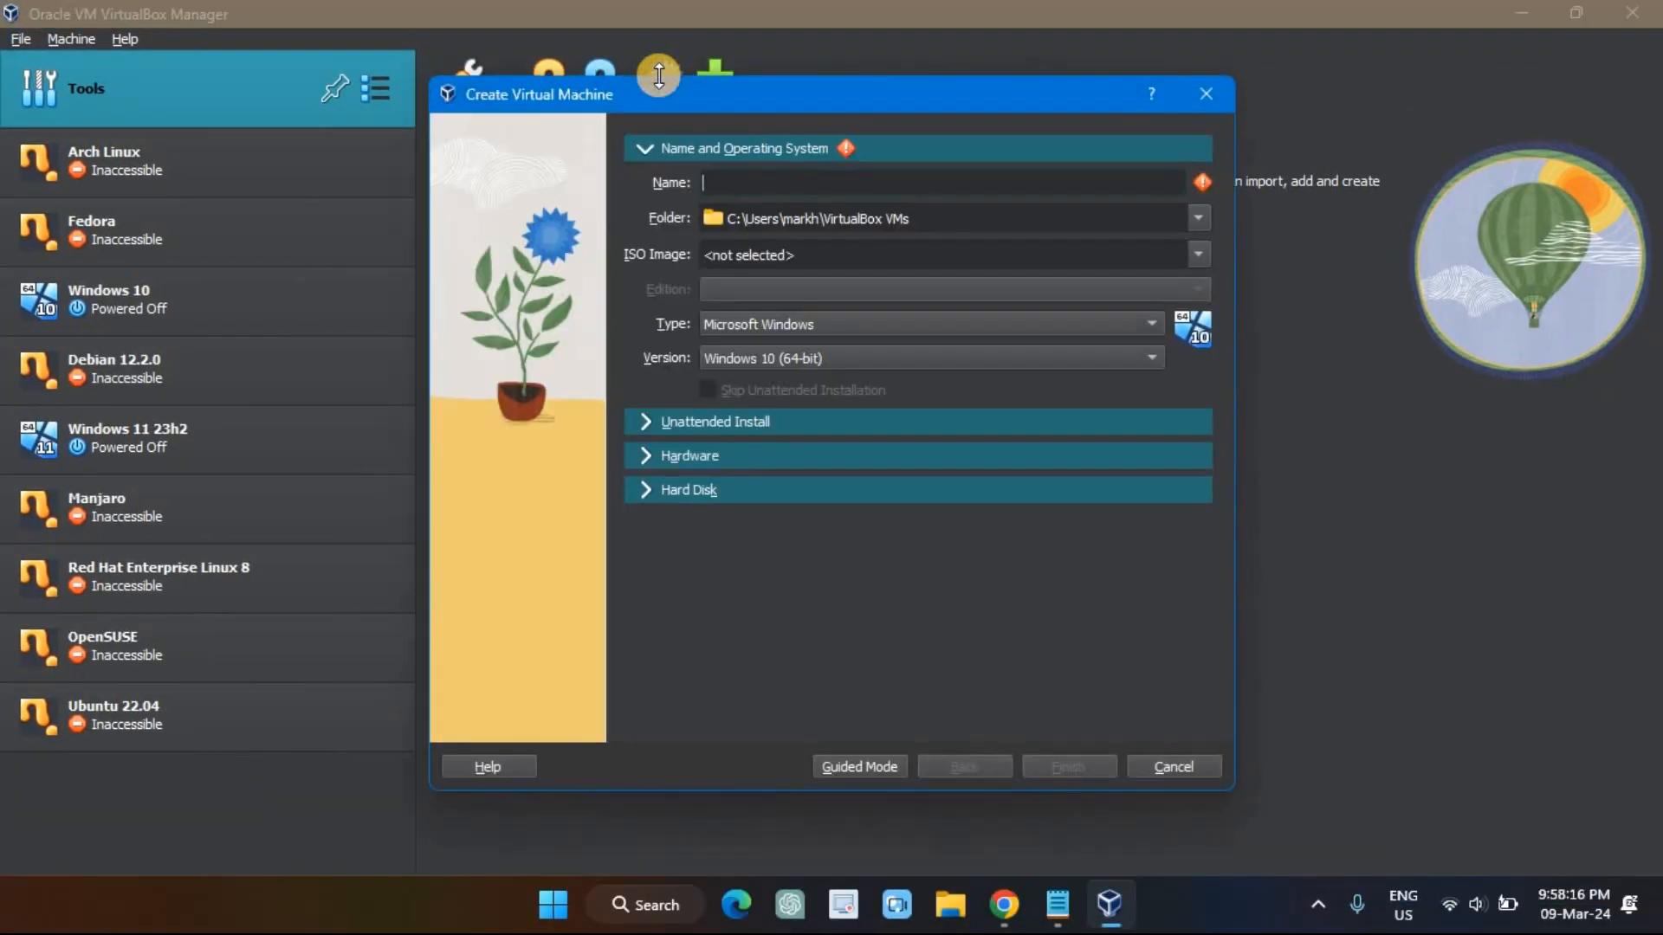
text(SparkyLinux 7.2 Orion Belt)
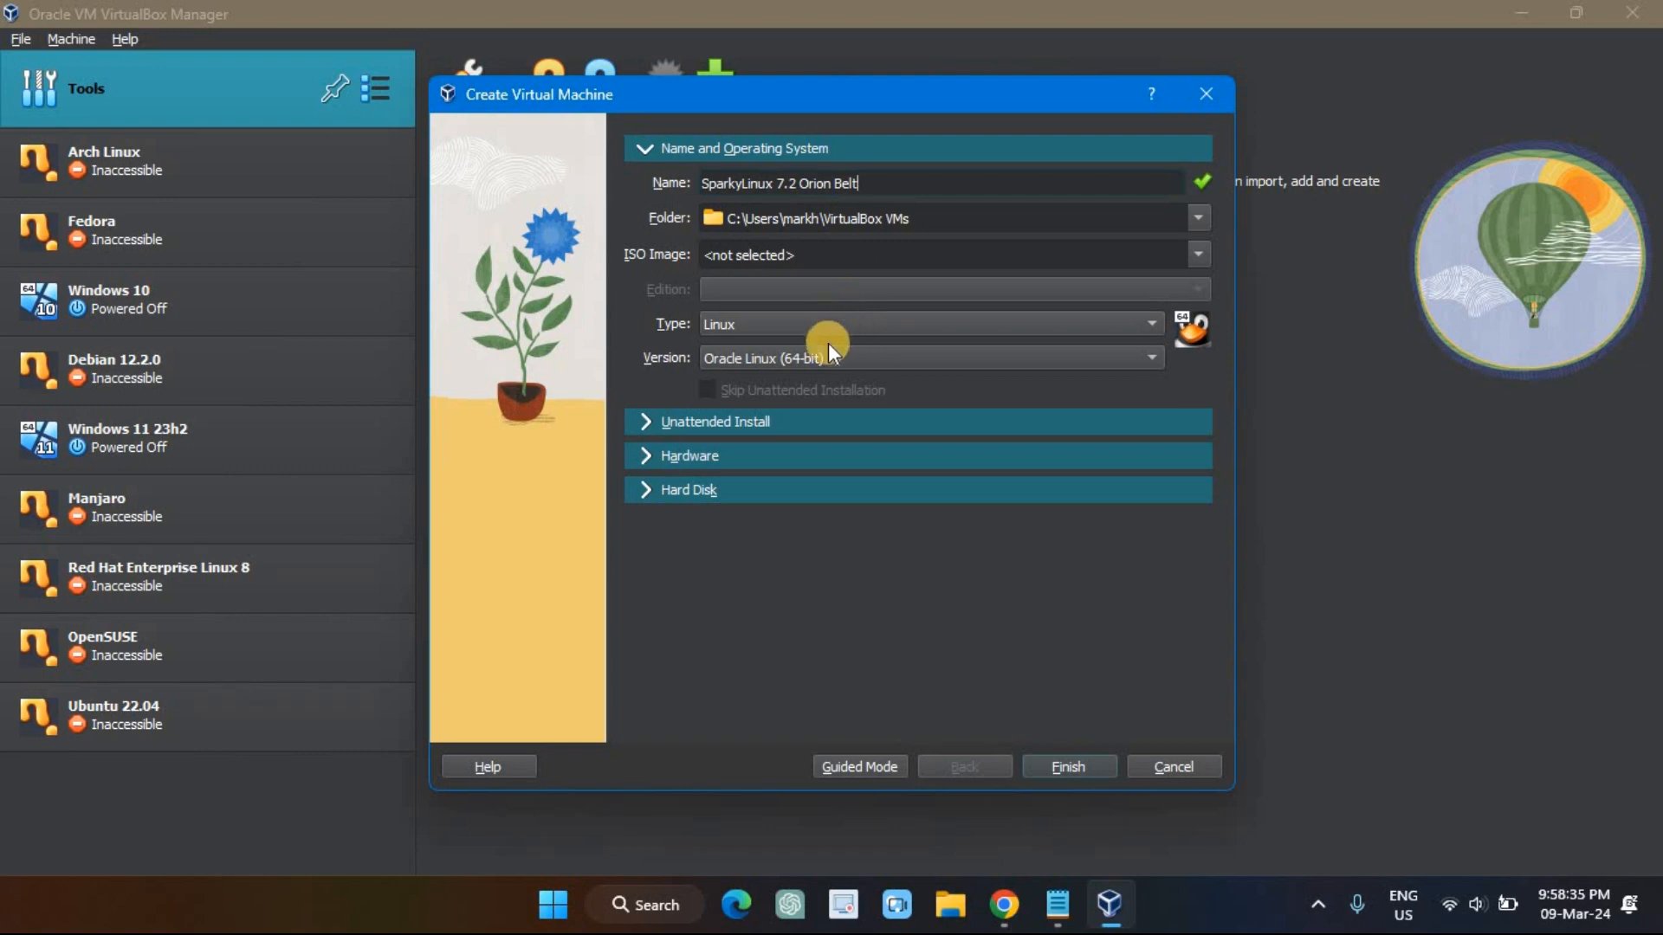
click(824, 358)
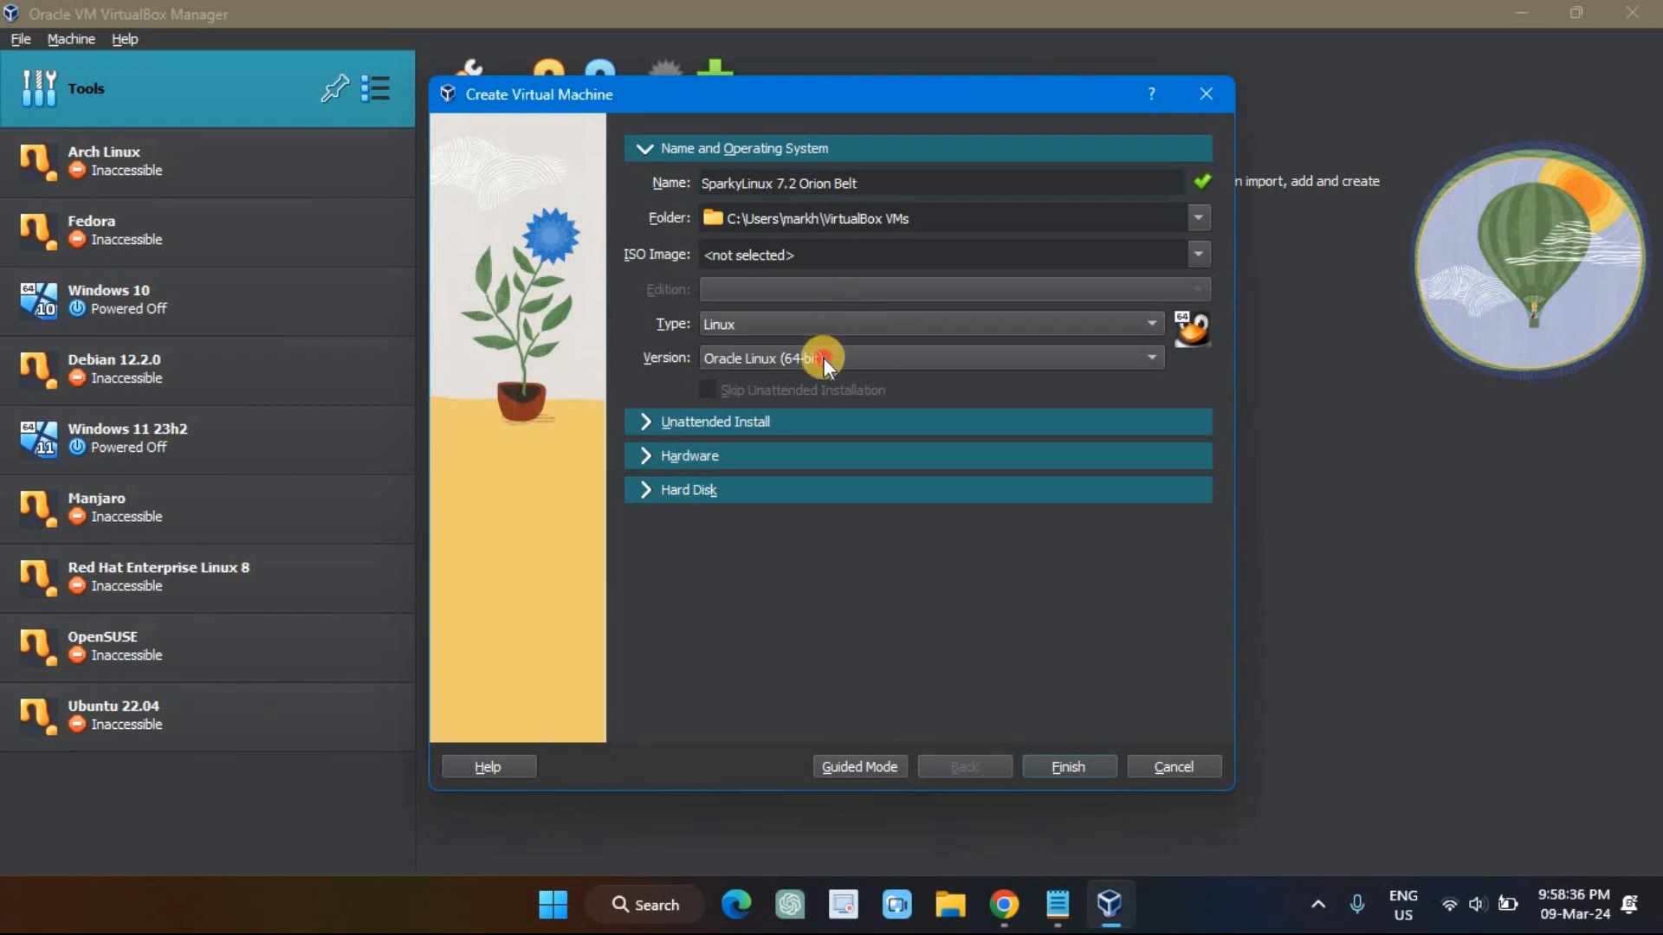
mouse_move(930, 10)
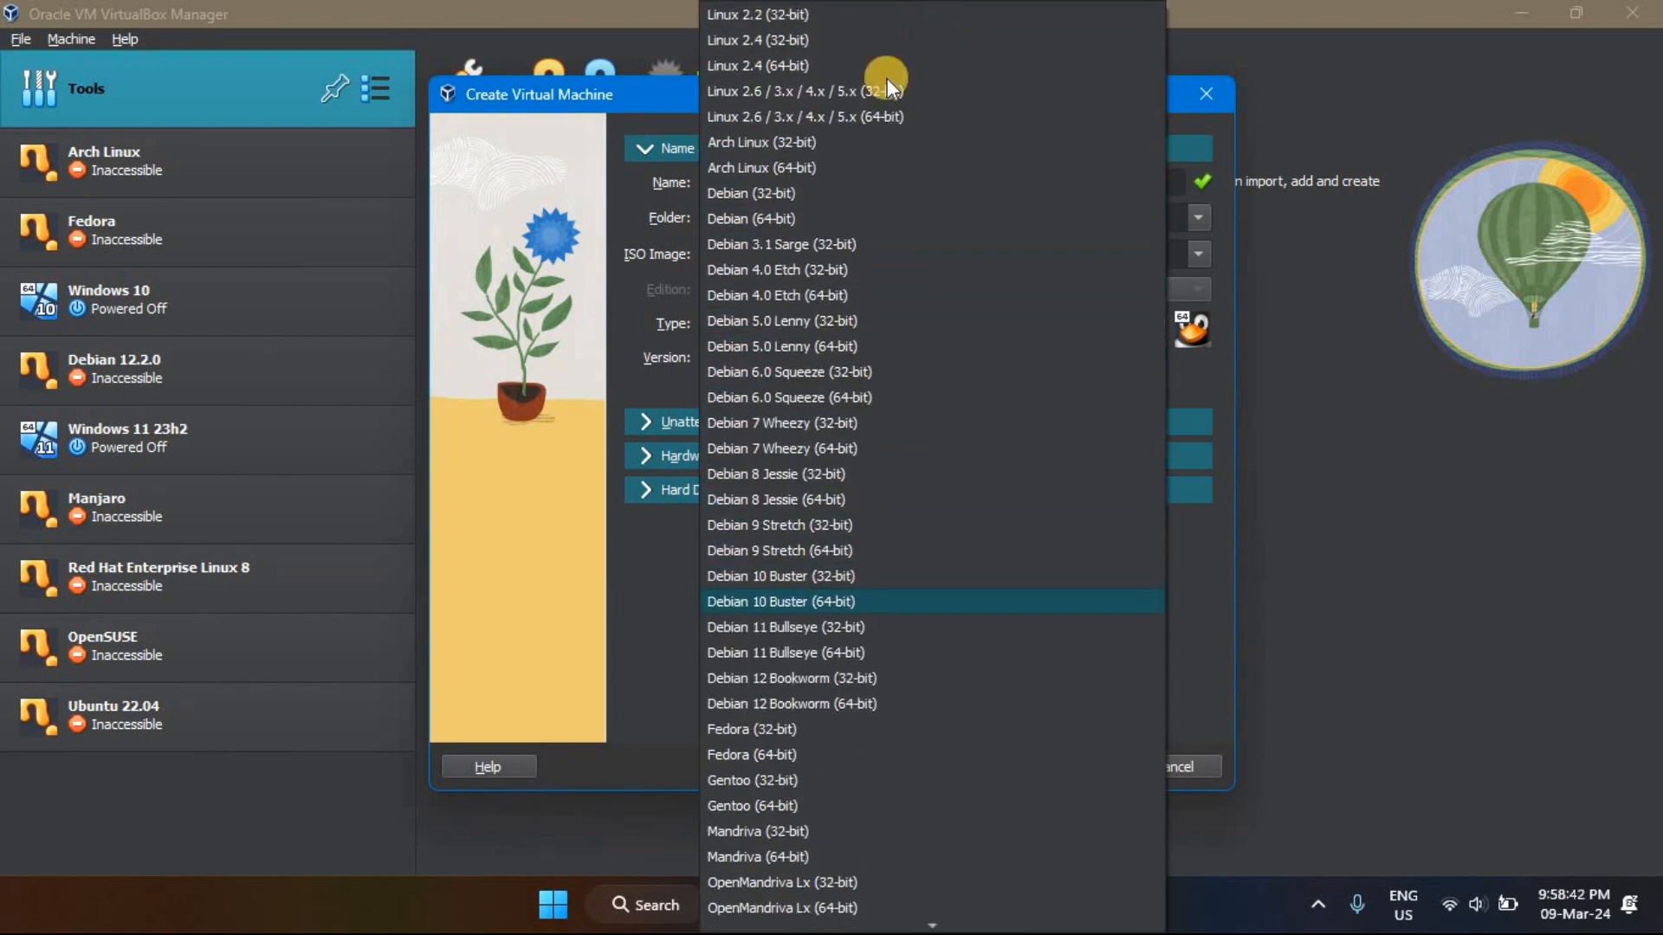
click(790, 218)
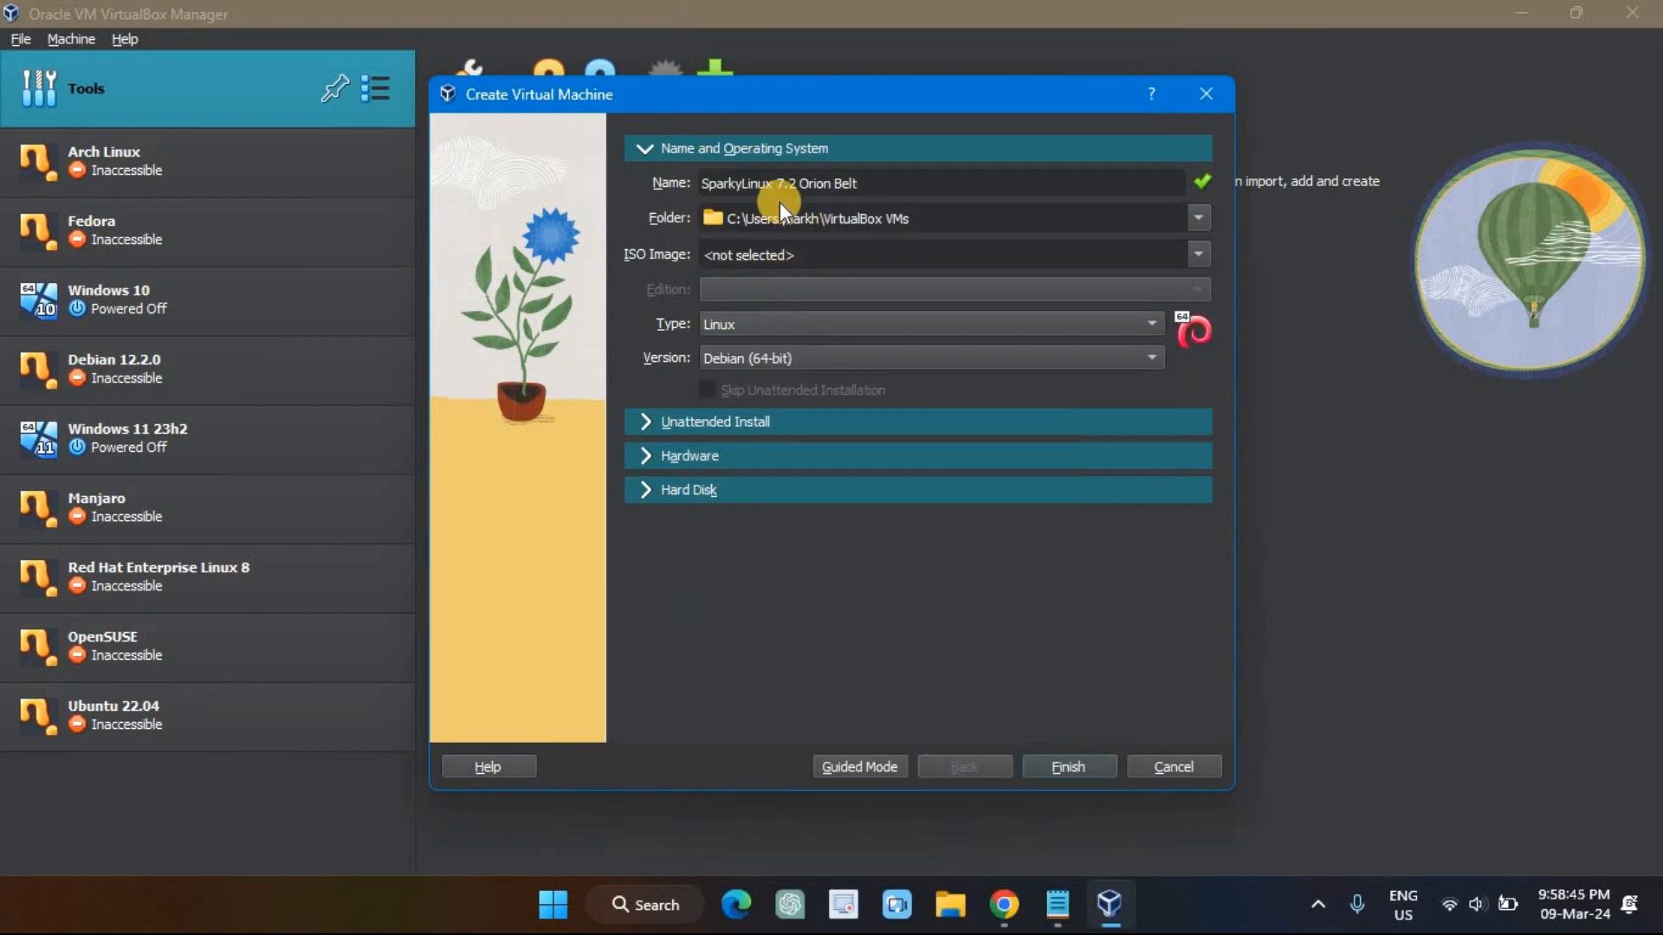
Step: Allocate 4096 MB of base memory and 2 processors to the new virtual machine
click(650, 457)
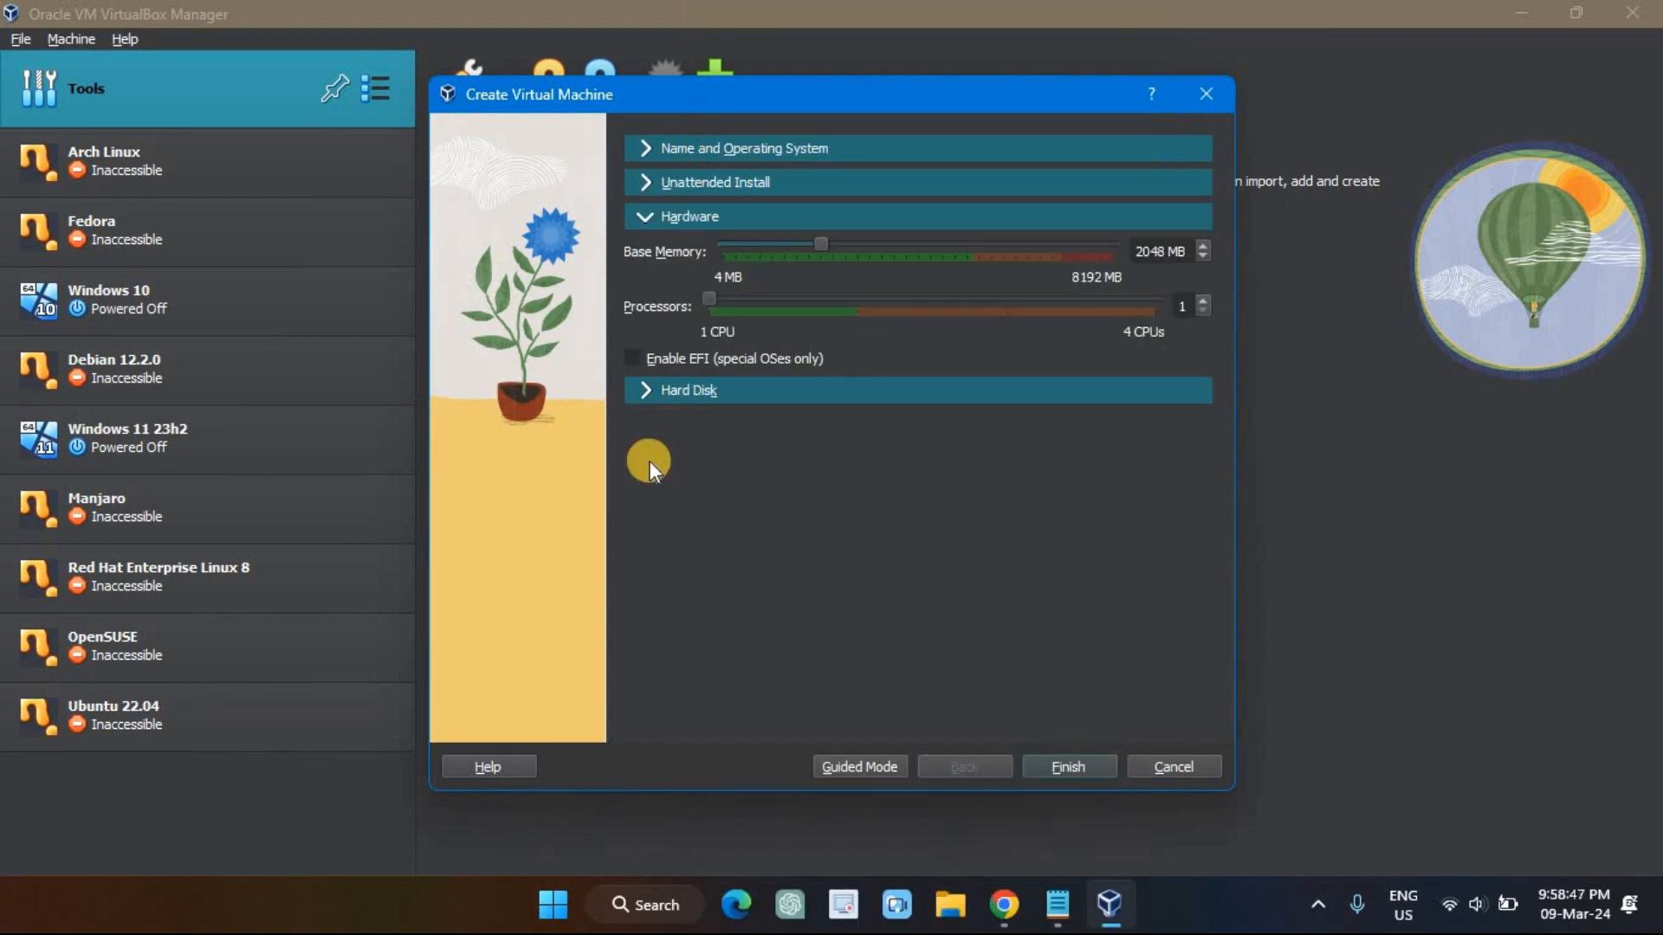
drag(881, 247, 911, 248)
click(868, 296)
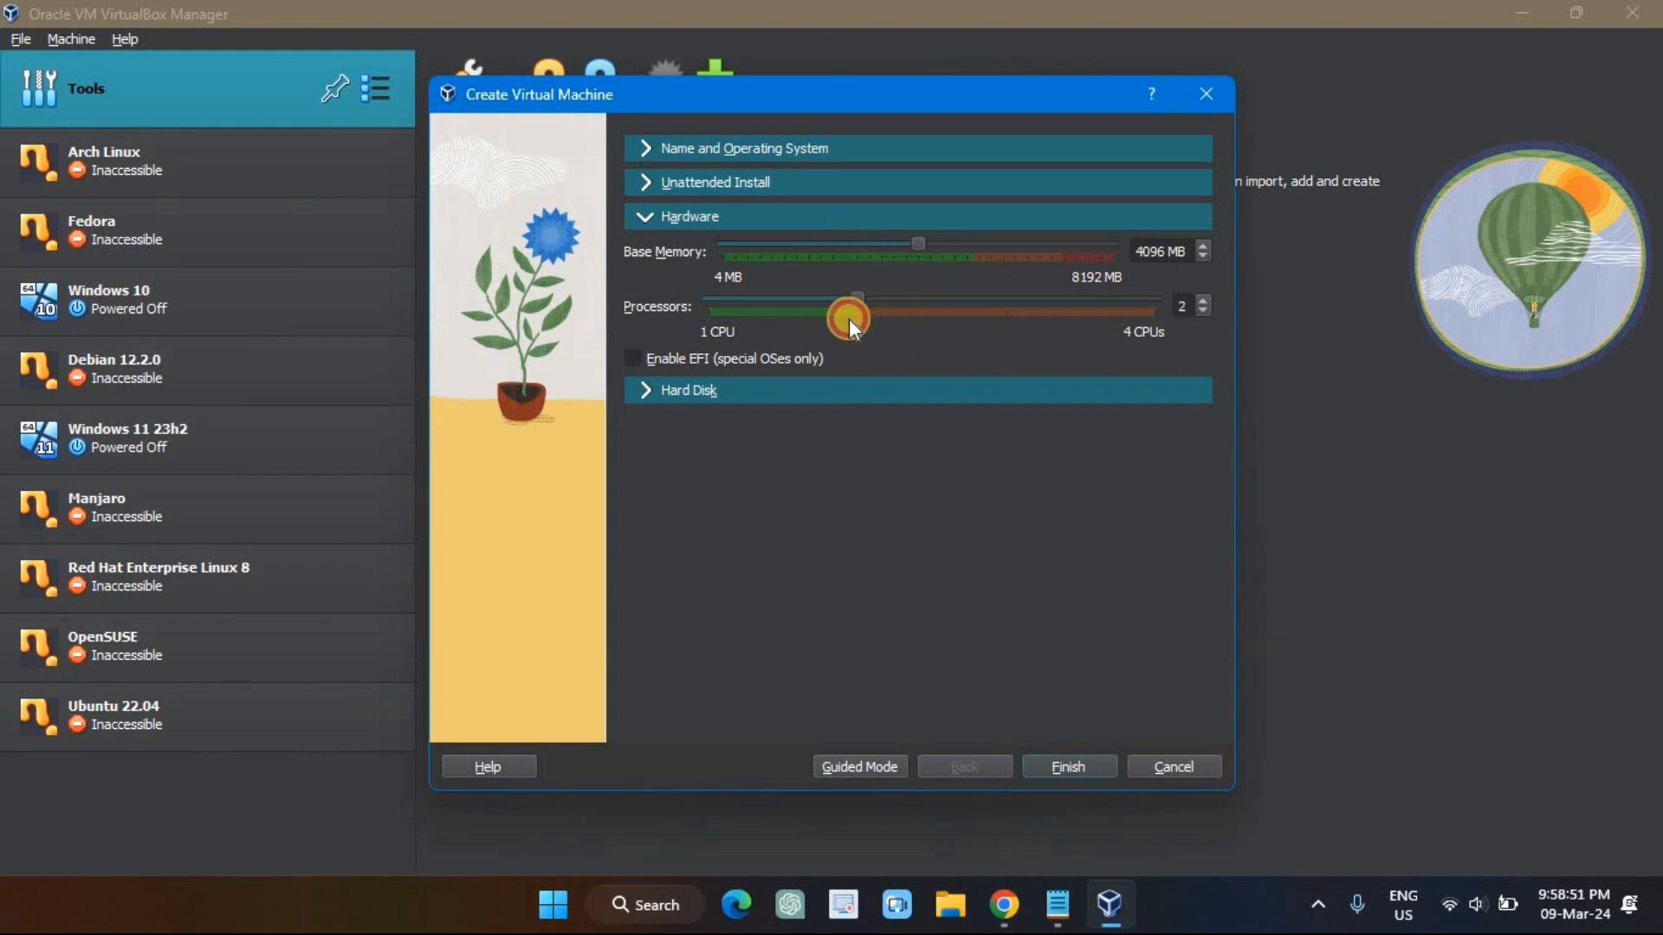
Step: Give the machine a new 50 GB VDI virtual hard disk and finish creating it
click(704, 390)
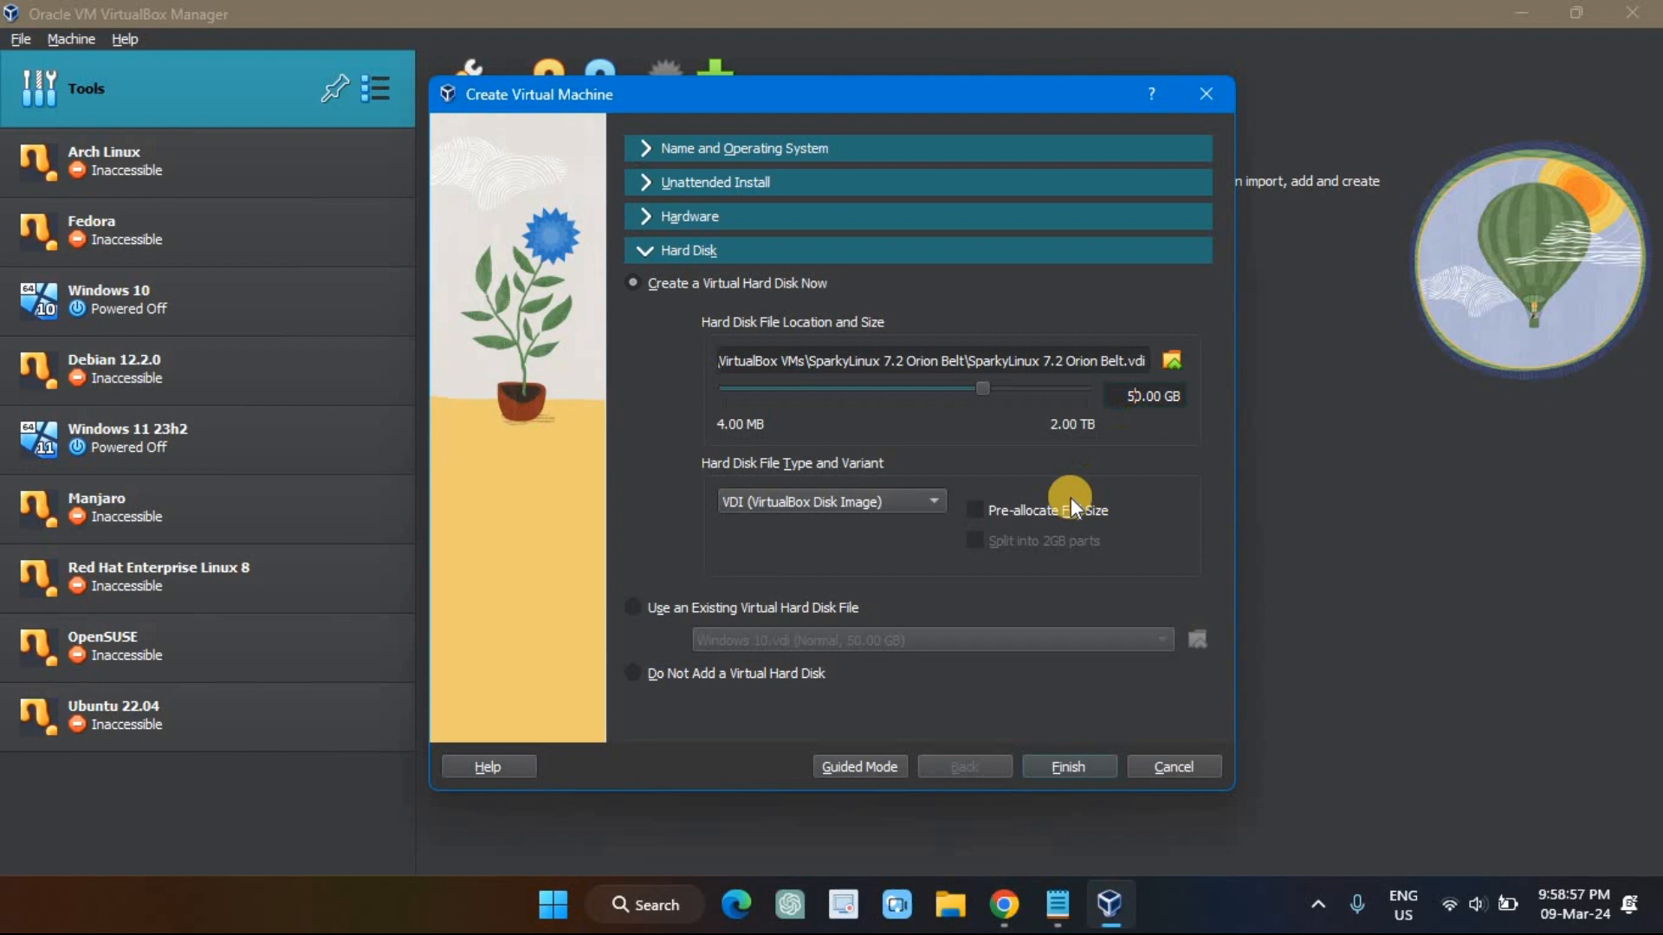
click(1056, 516)
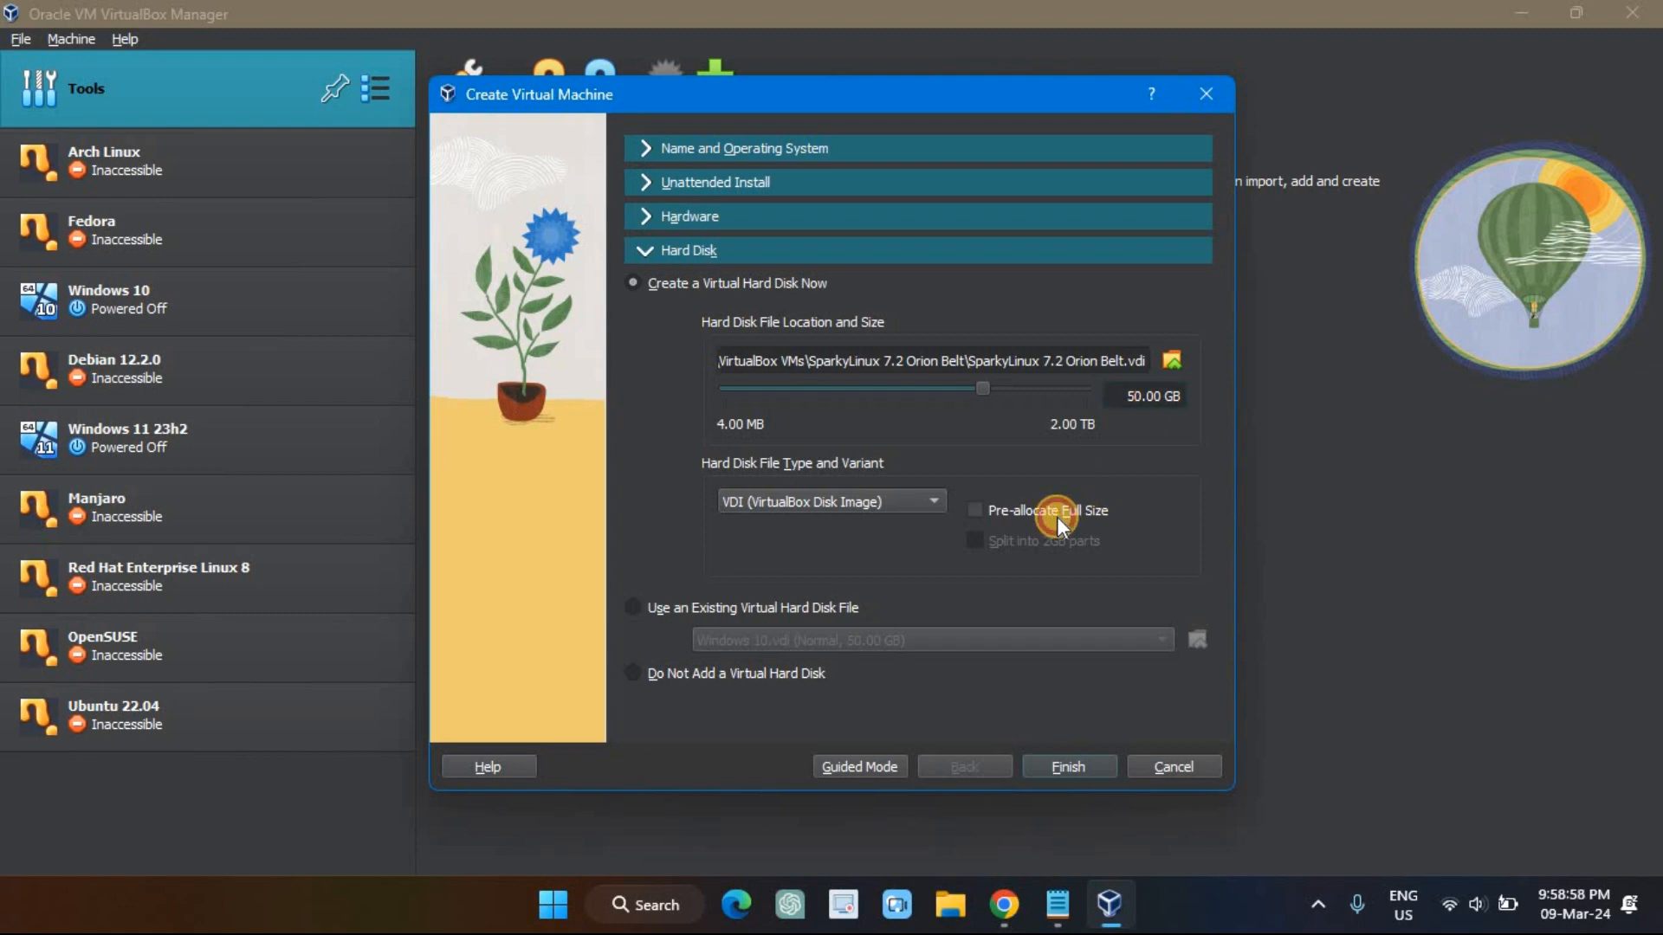
click(1085, 762)
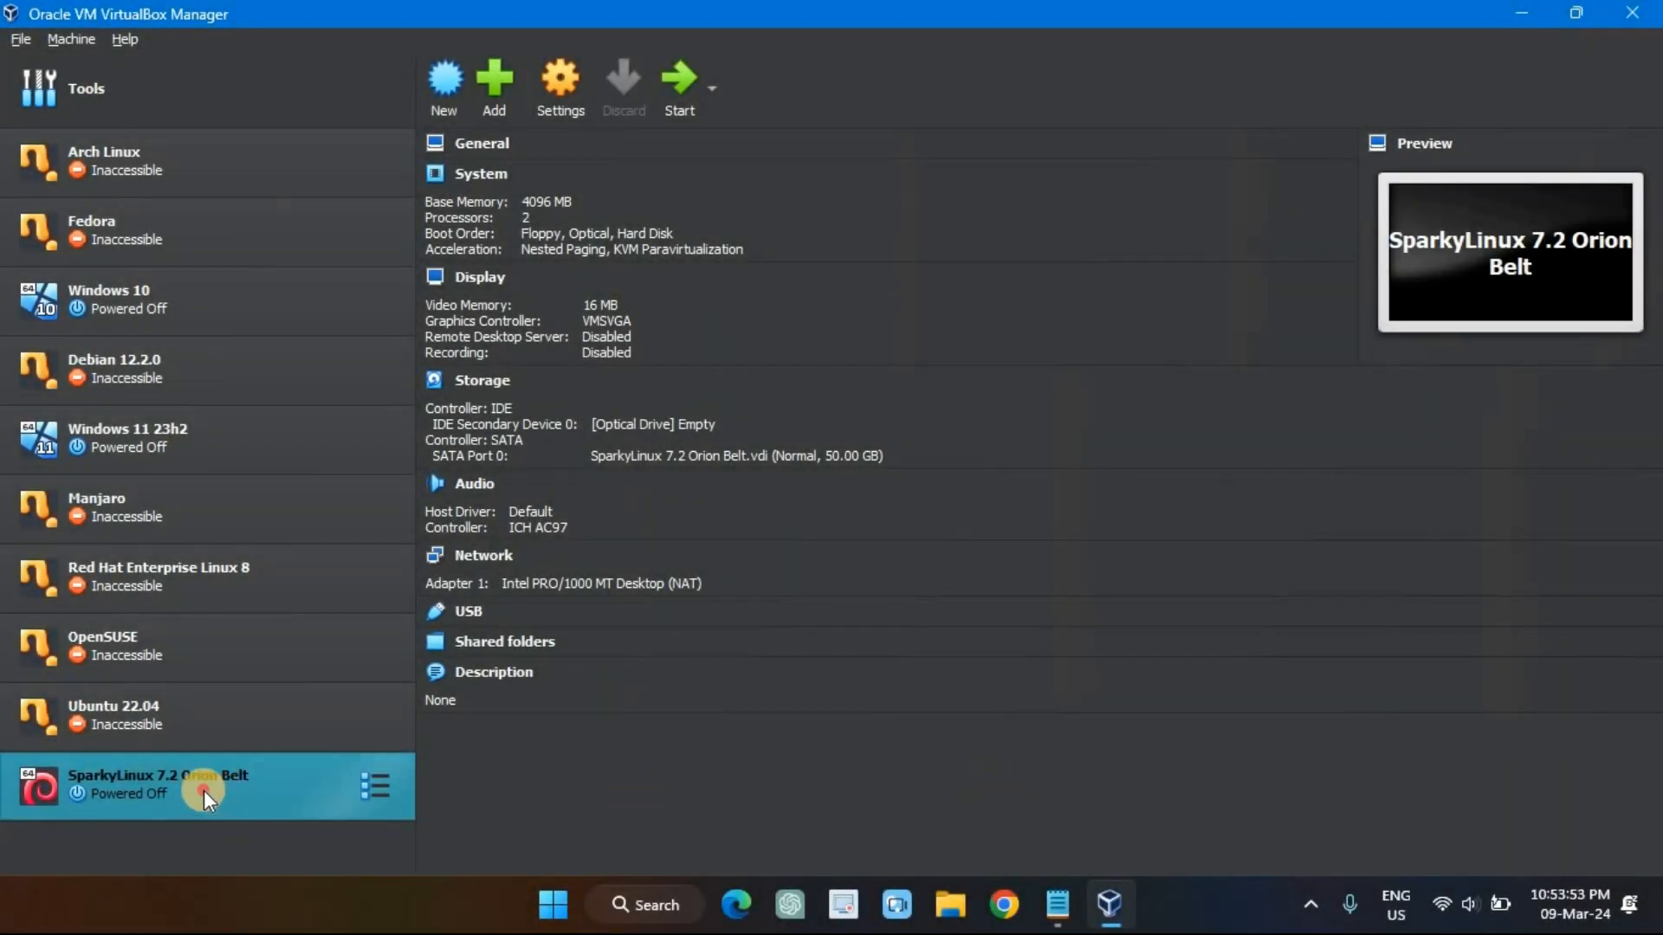
Step: Set the SparkyLinux machine's video memory to 128 MB in its display settings
click(564, 98)
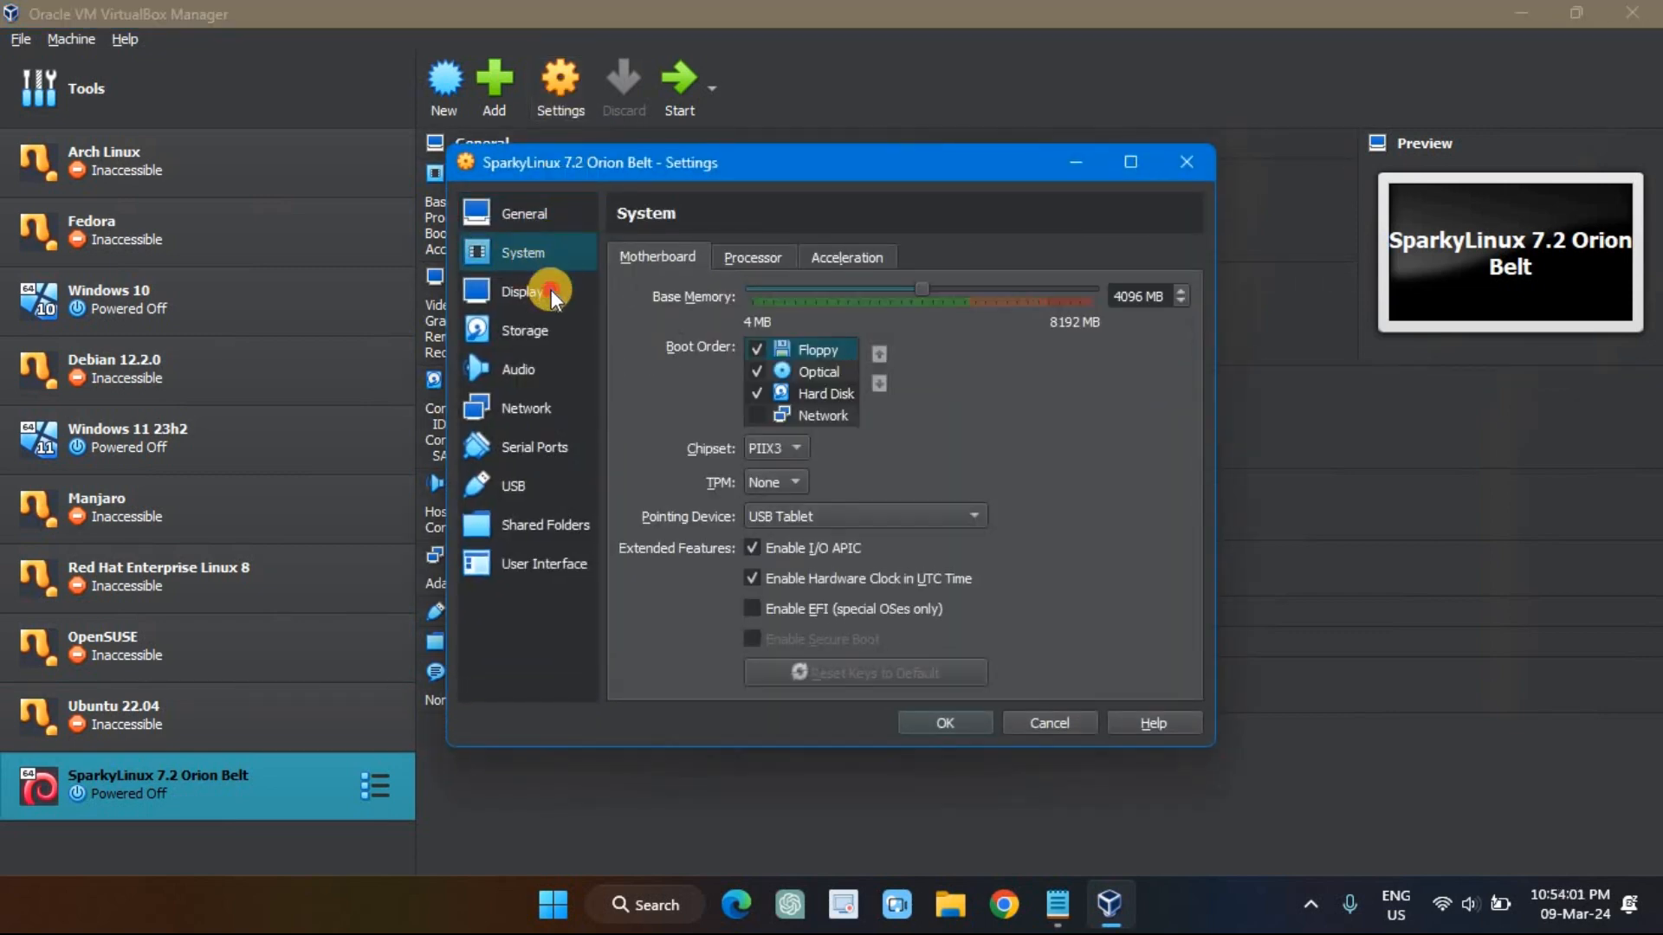
click(552, 293)
drag(792, 282, 1135, 290)
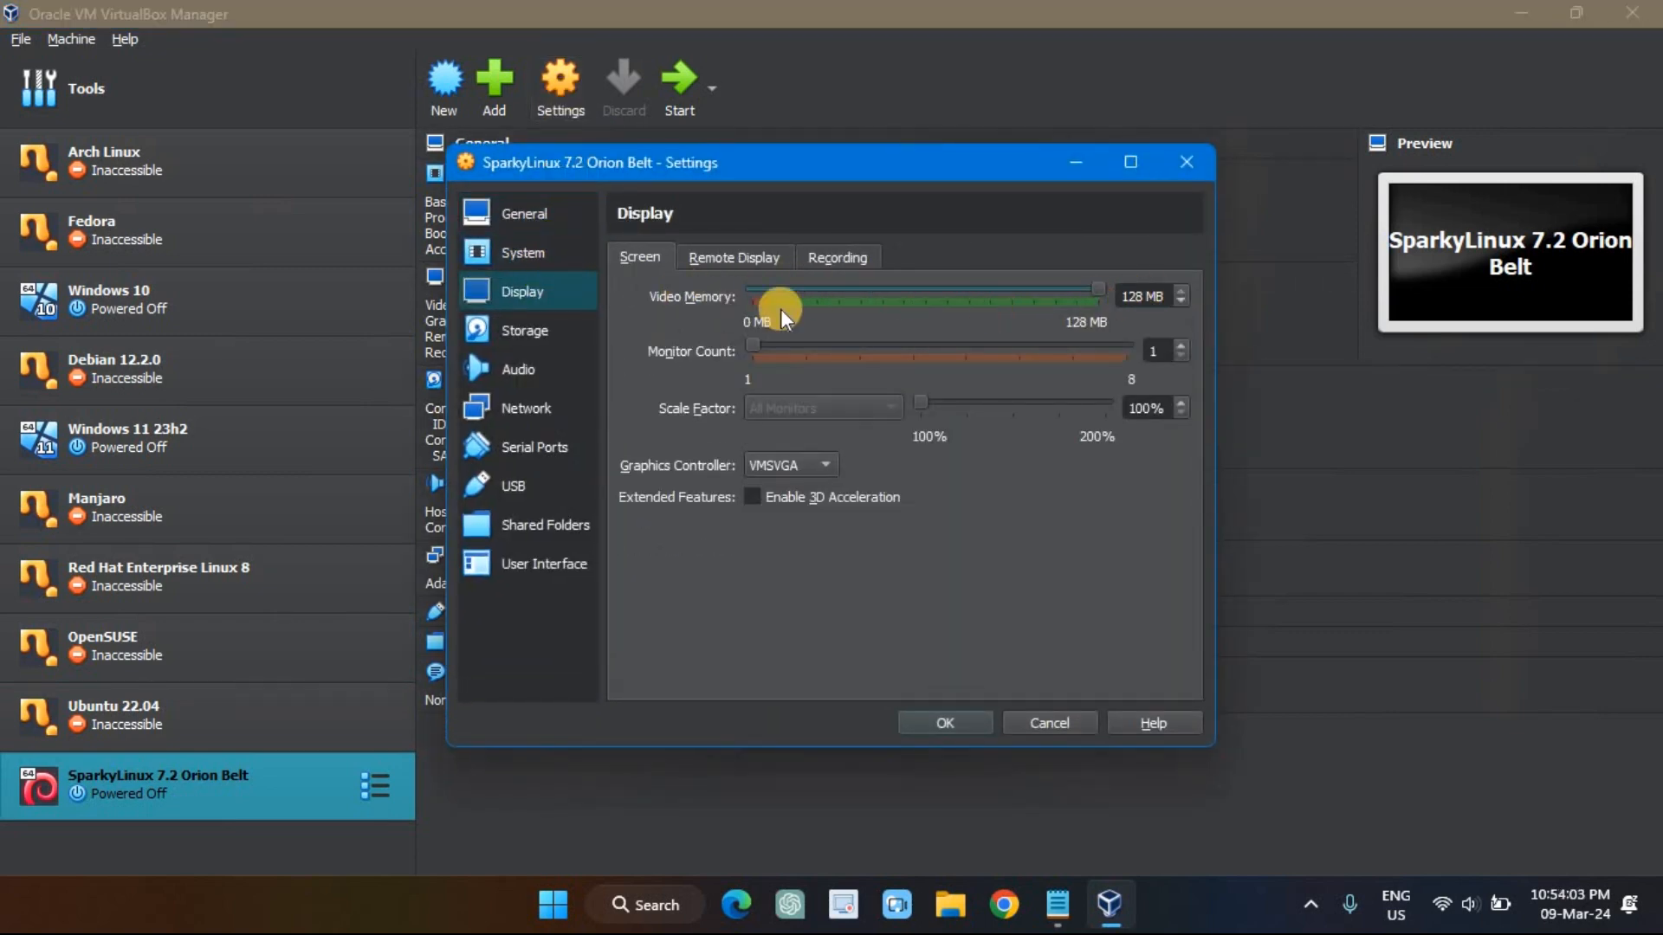
Step: Attach sparkylinux-7.2-x86_64-kde.iso to the machine's empty IDE optical drive and save the settings
click(528, 330)
click(693, 305)
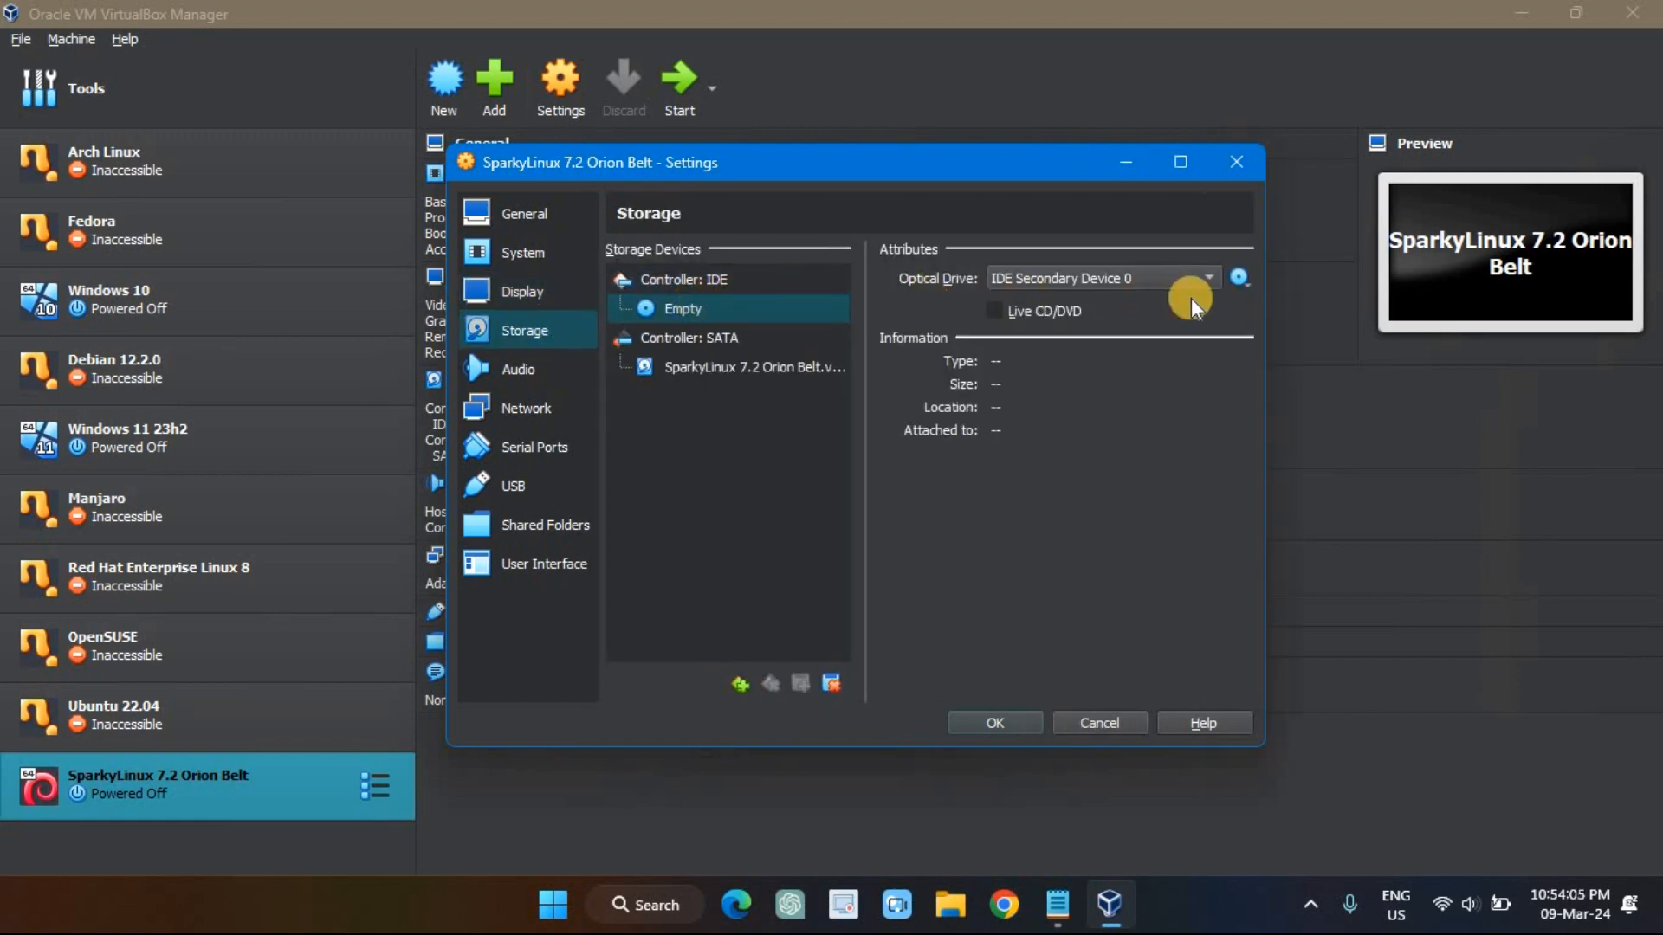
click(1240, 275)
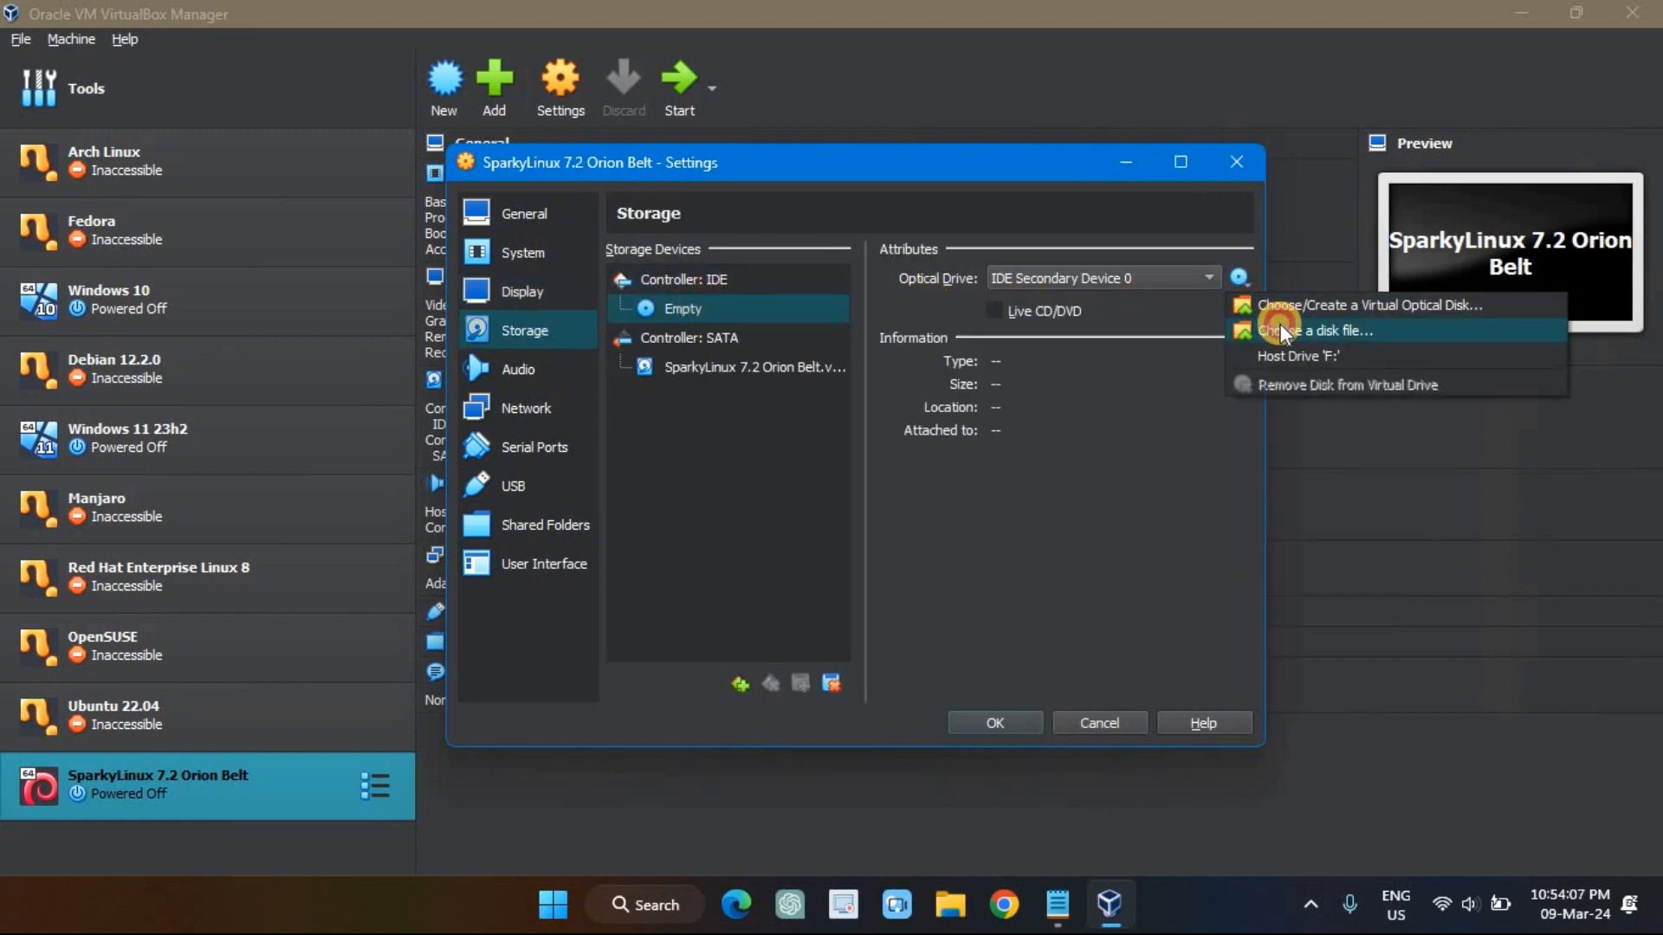
click(1280, 326)
click(792, 511)
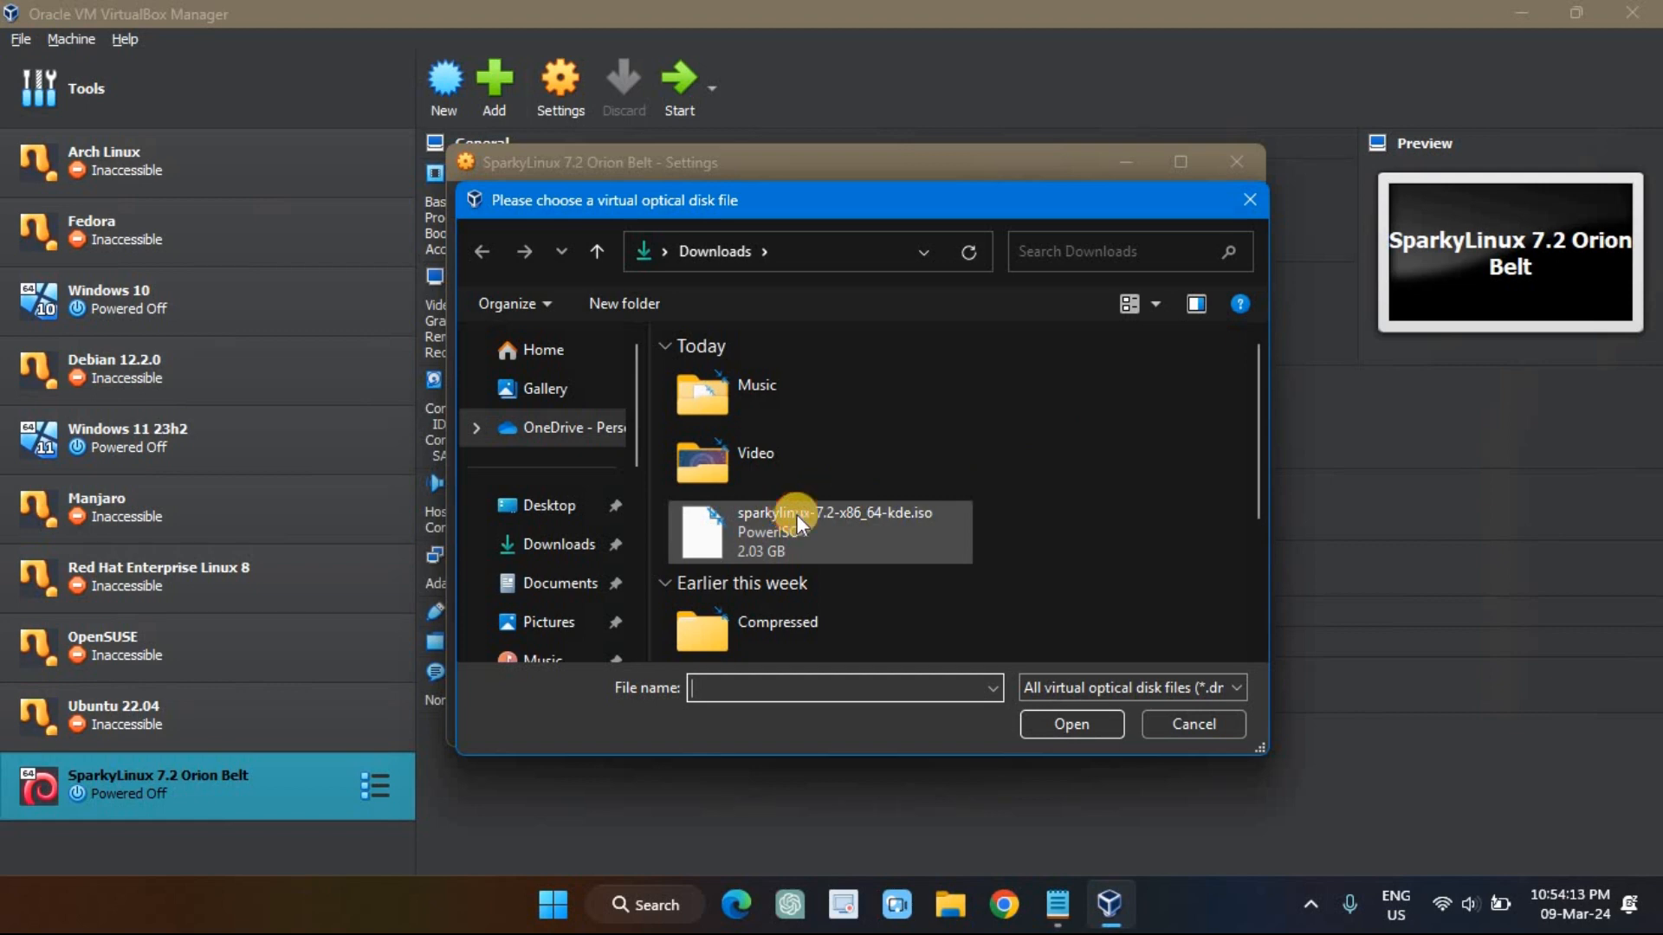
click(1069, 724)
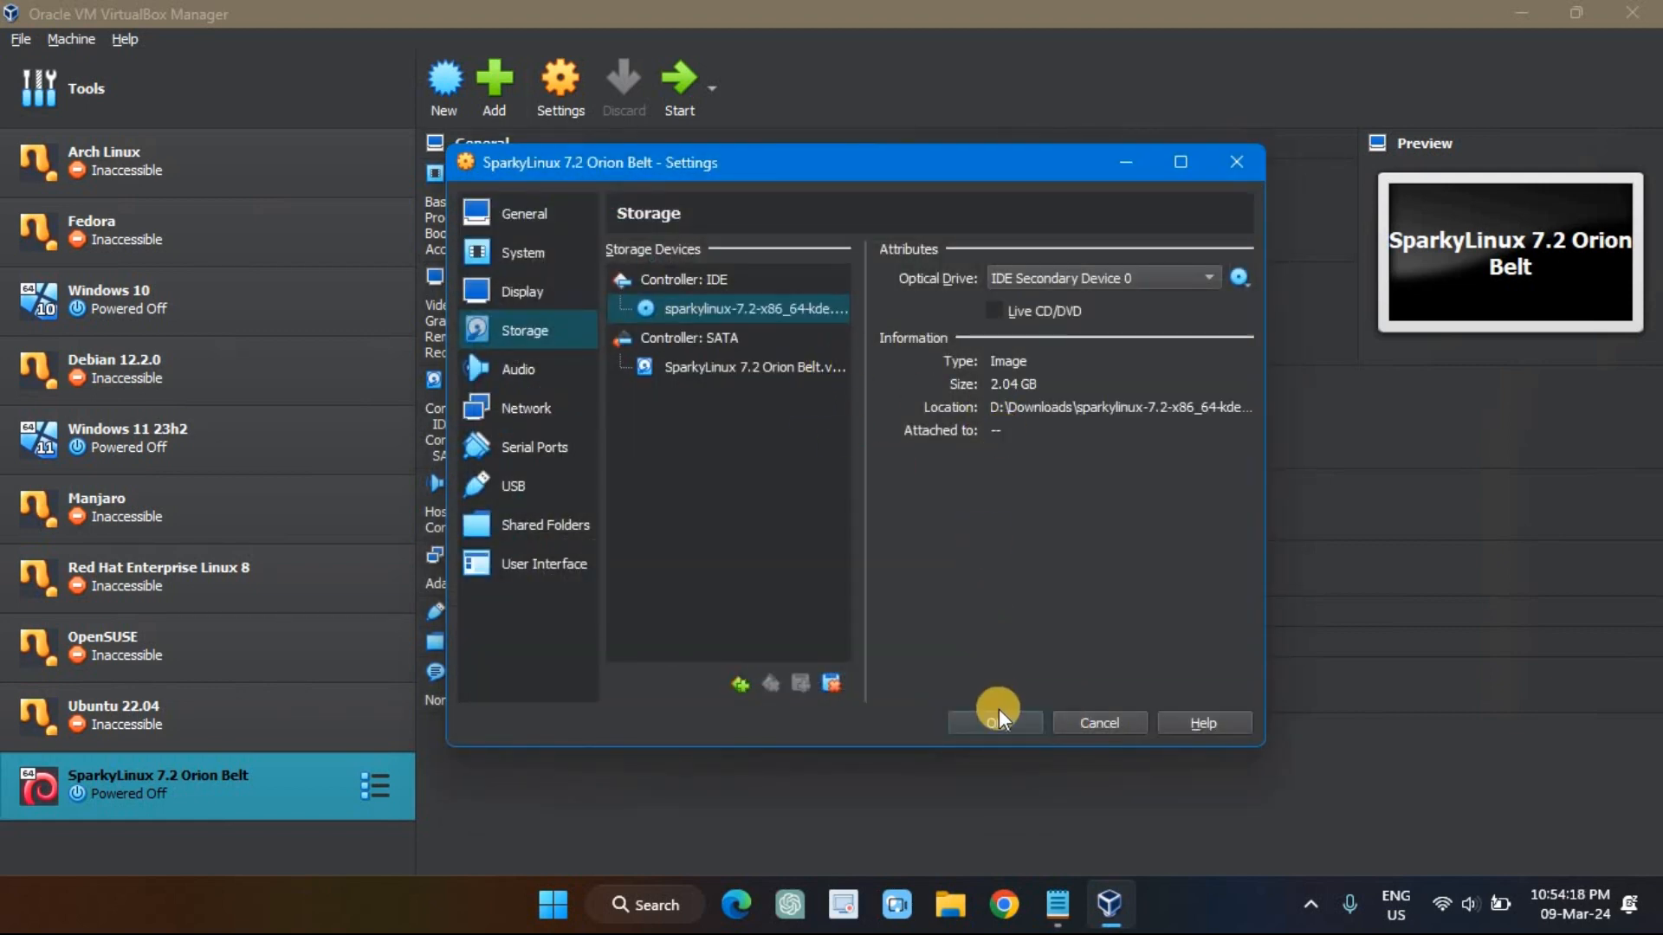
click(999, 710)
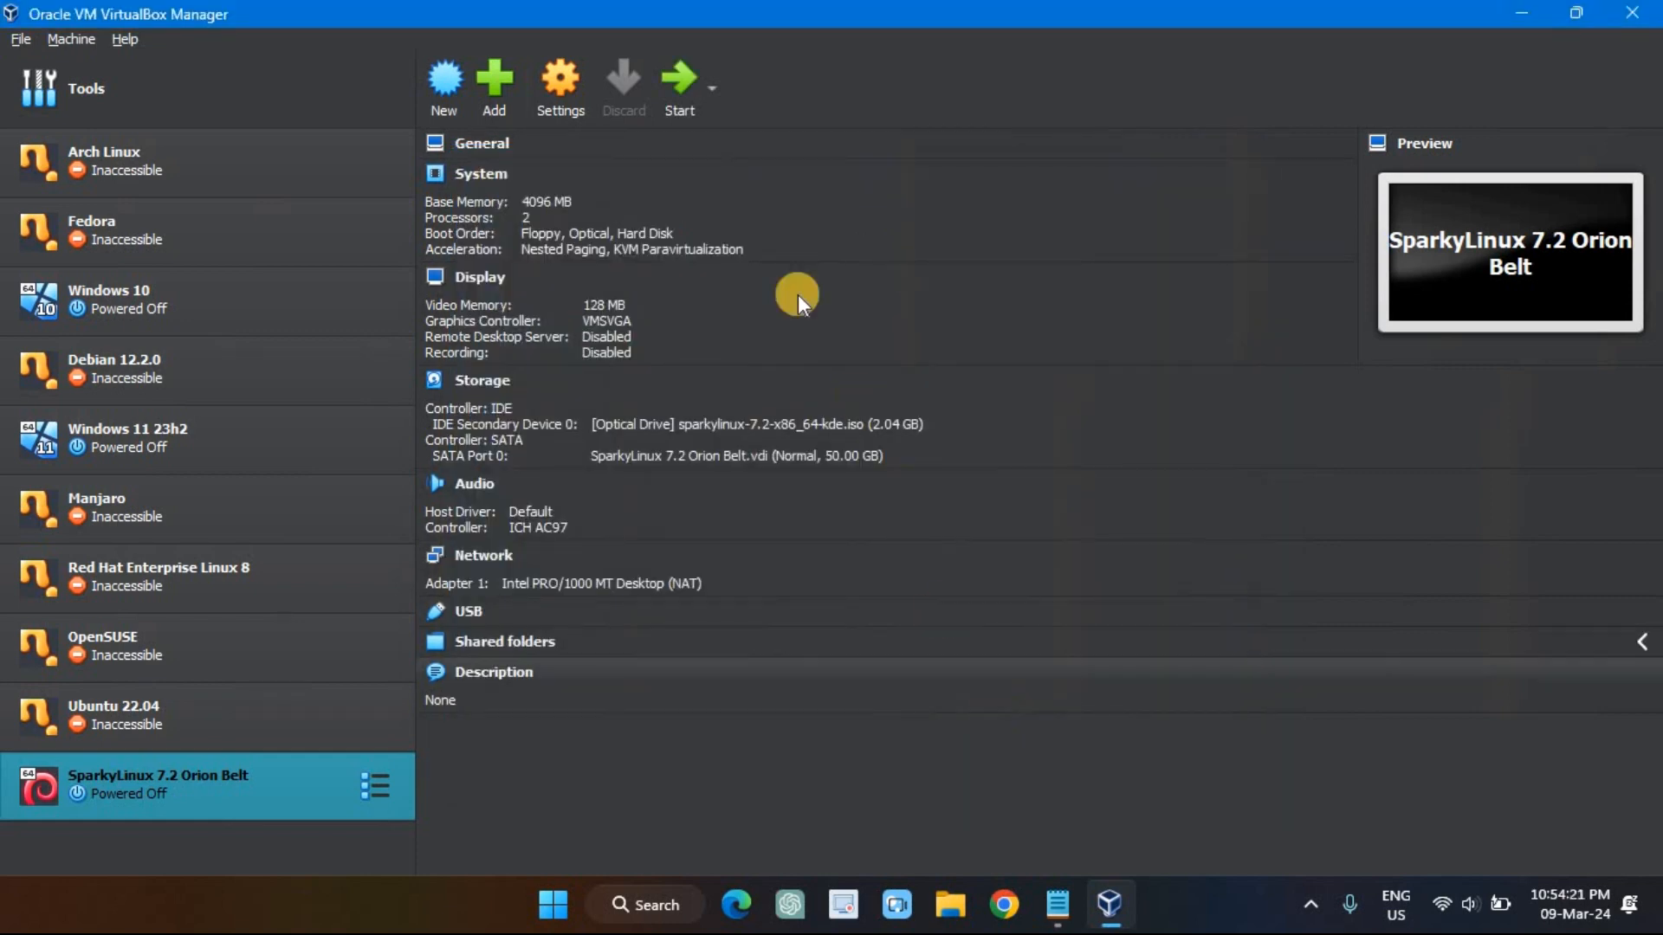
Step: Start the SparkyLinux machine, maximize its window and boot the SparkyLinux US English entry
click(669, 79)
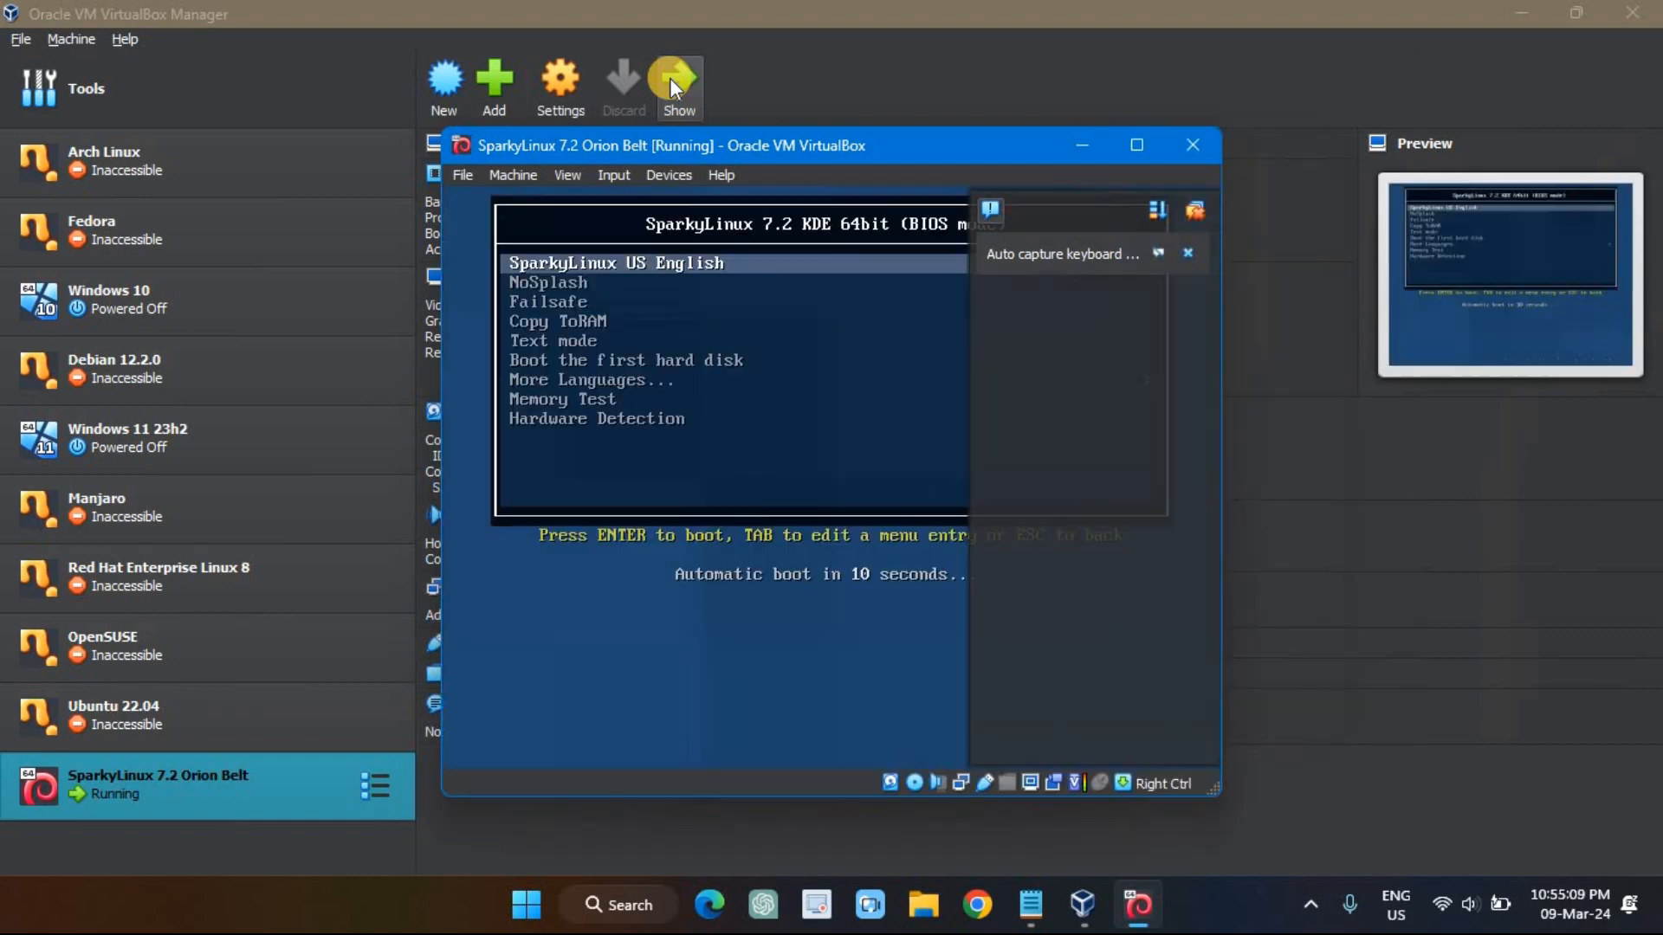
click(1189, 251)
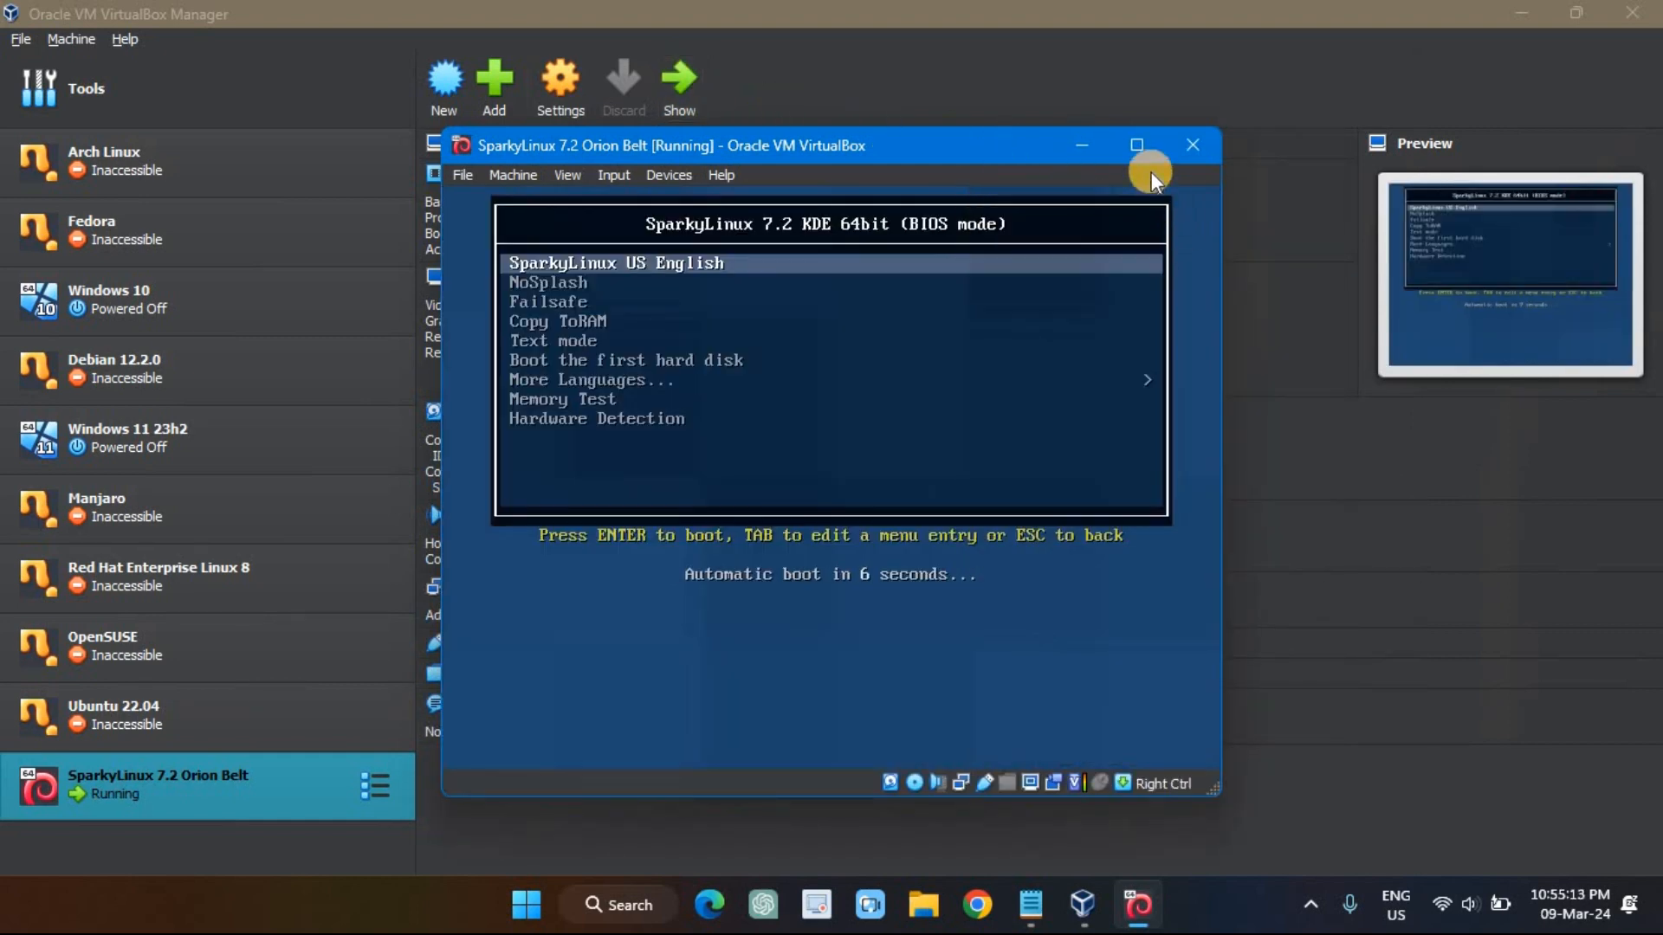
click(1142, 156)
key(Down)
key(Down)
key(Up)
key(Up)
key(Return)
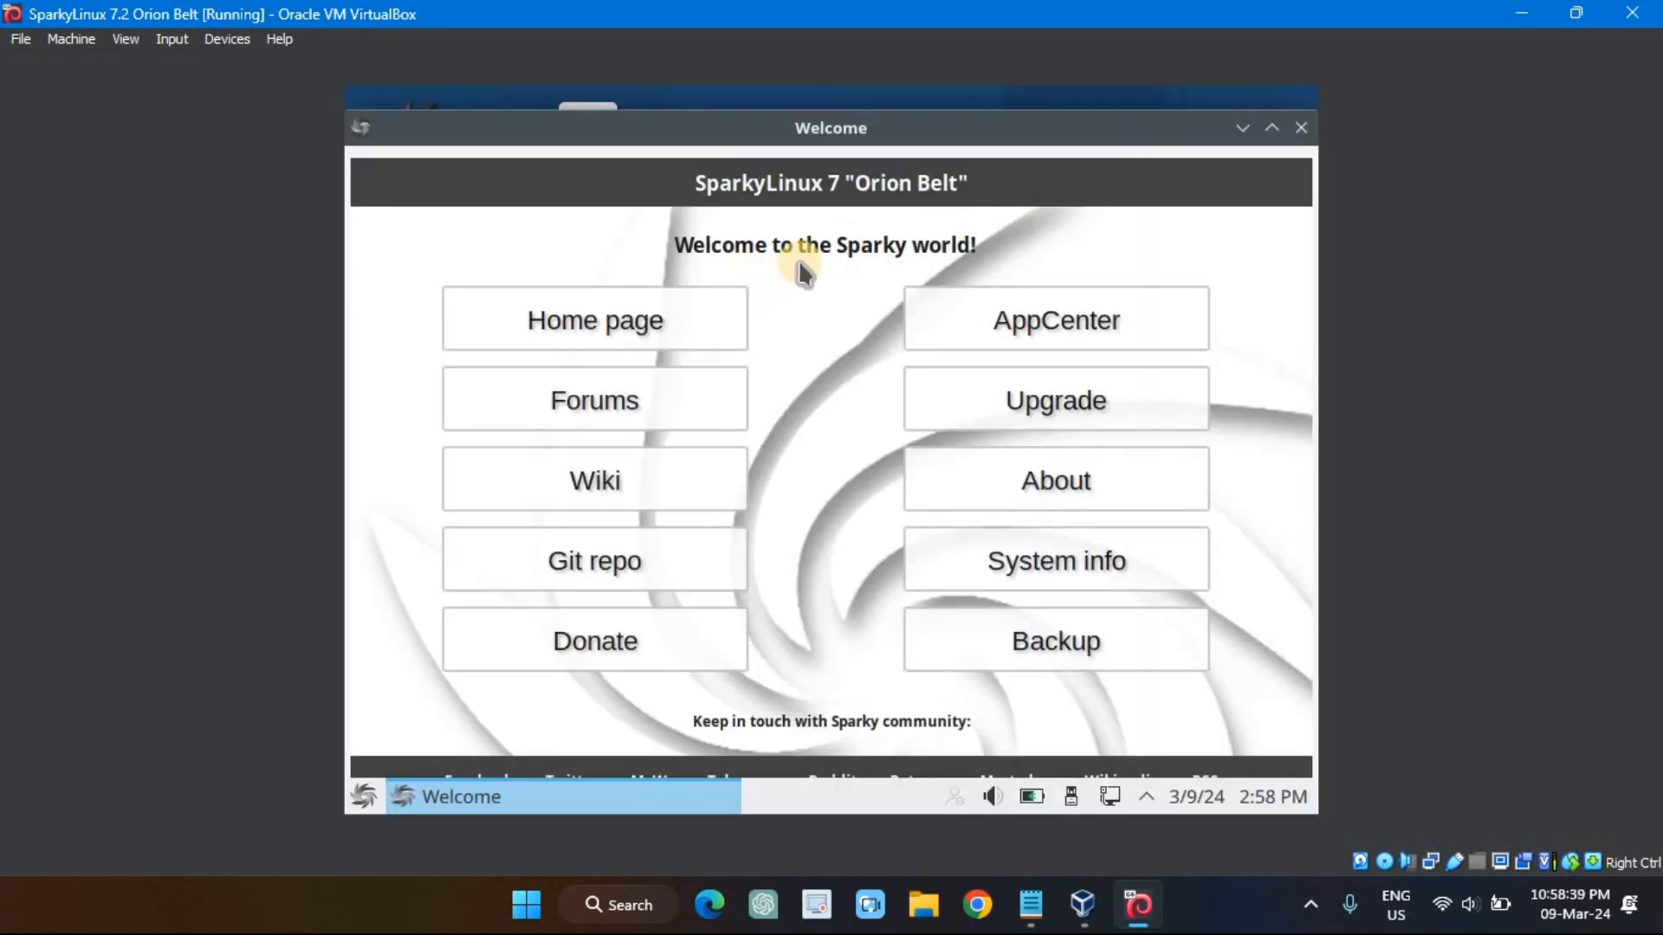
Step: Launch the SparkyLinux installer from the live desktop and accept the default language, location and keyboard settings
click(1301, 129)
double_click(460, 179)
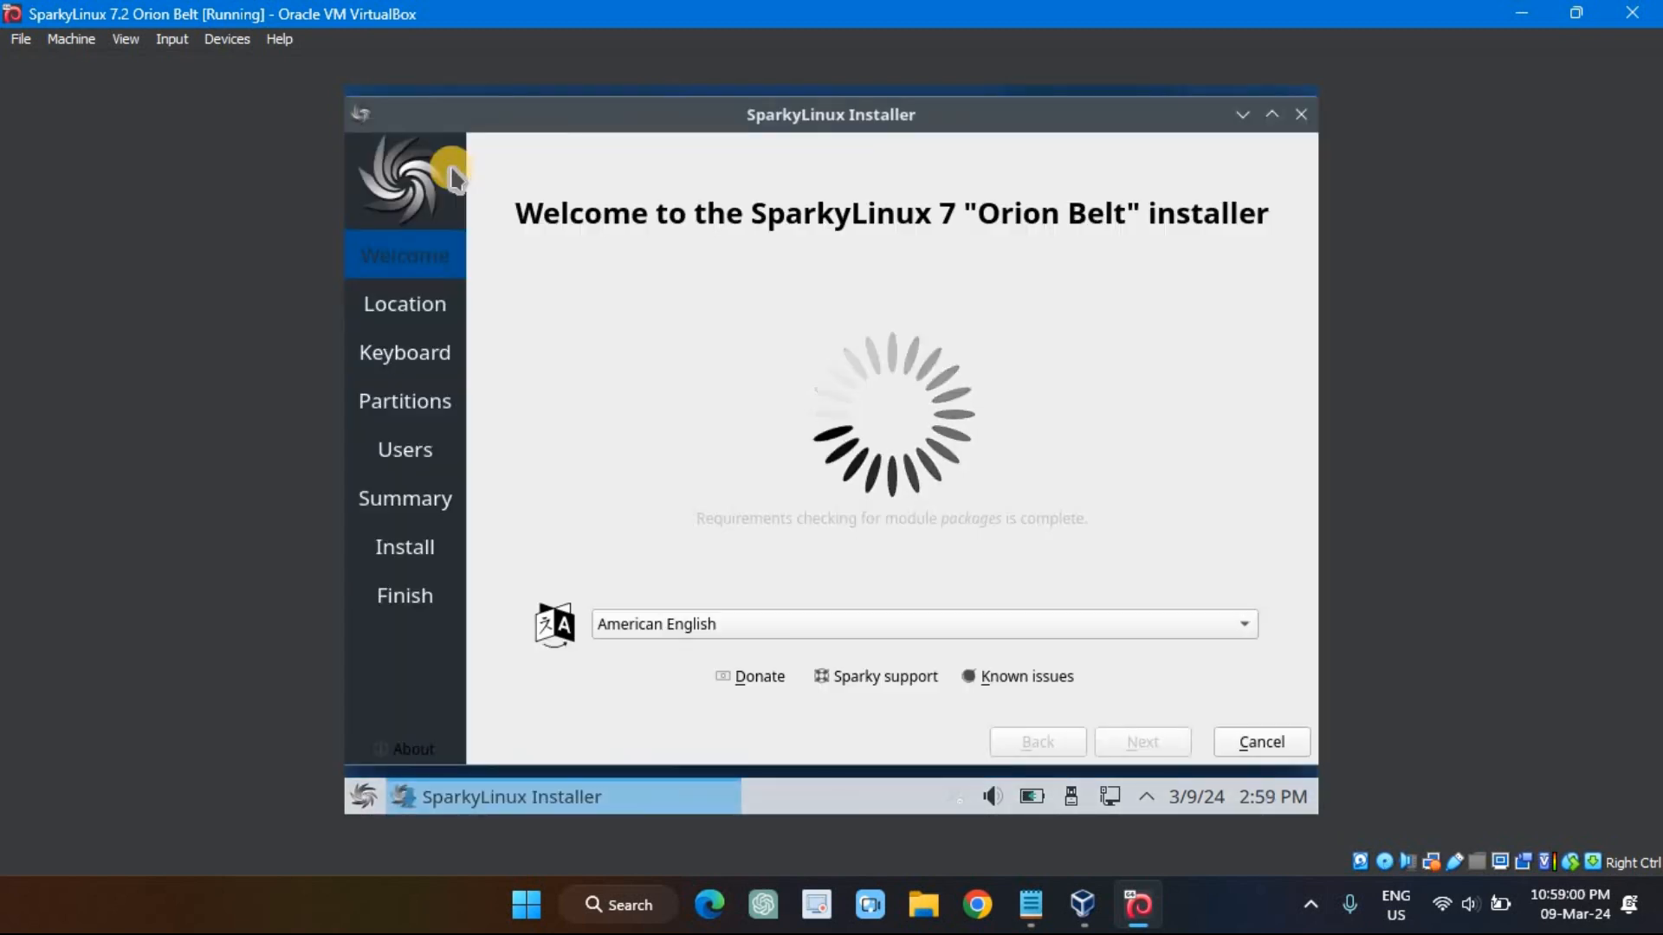
click(1140, 742)
click(1140, 742)
click(1118, 733)
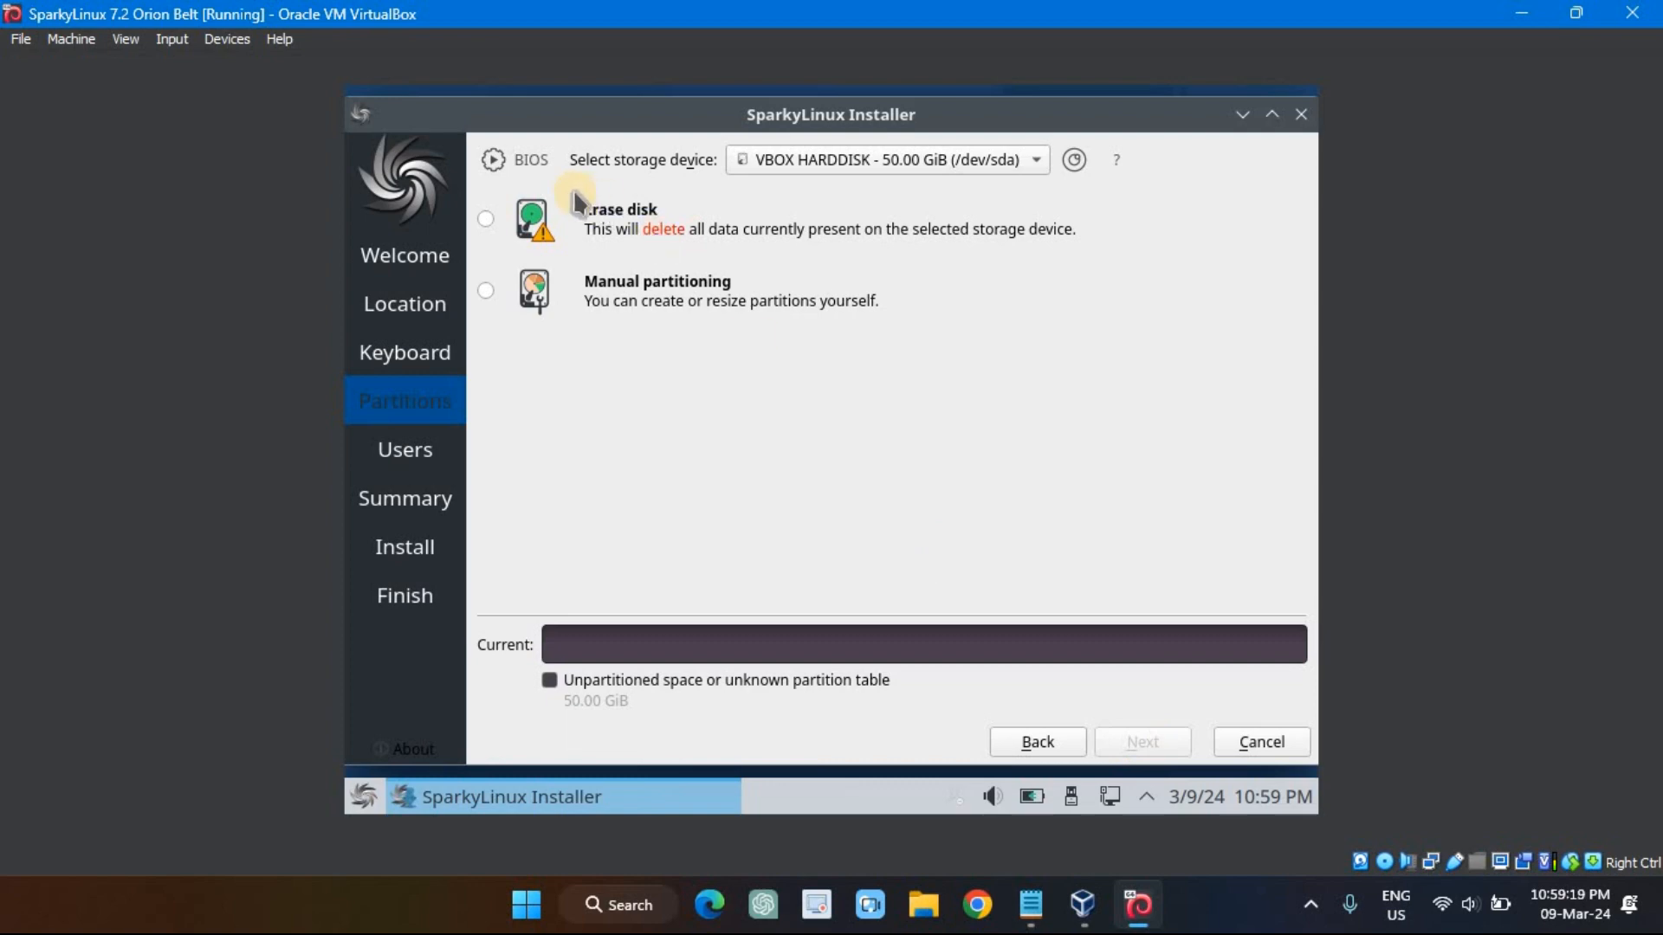
Step: Choose to erase the 50 GiB VBOX HARDDISK without swap, and disable automatic login for the user account
click(486, 219)
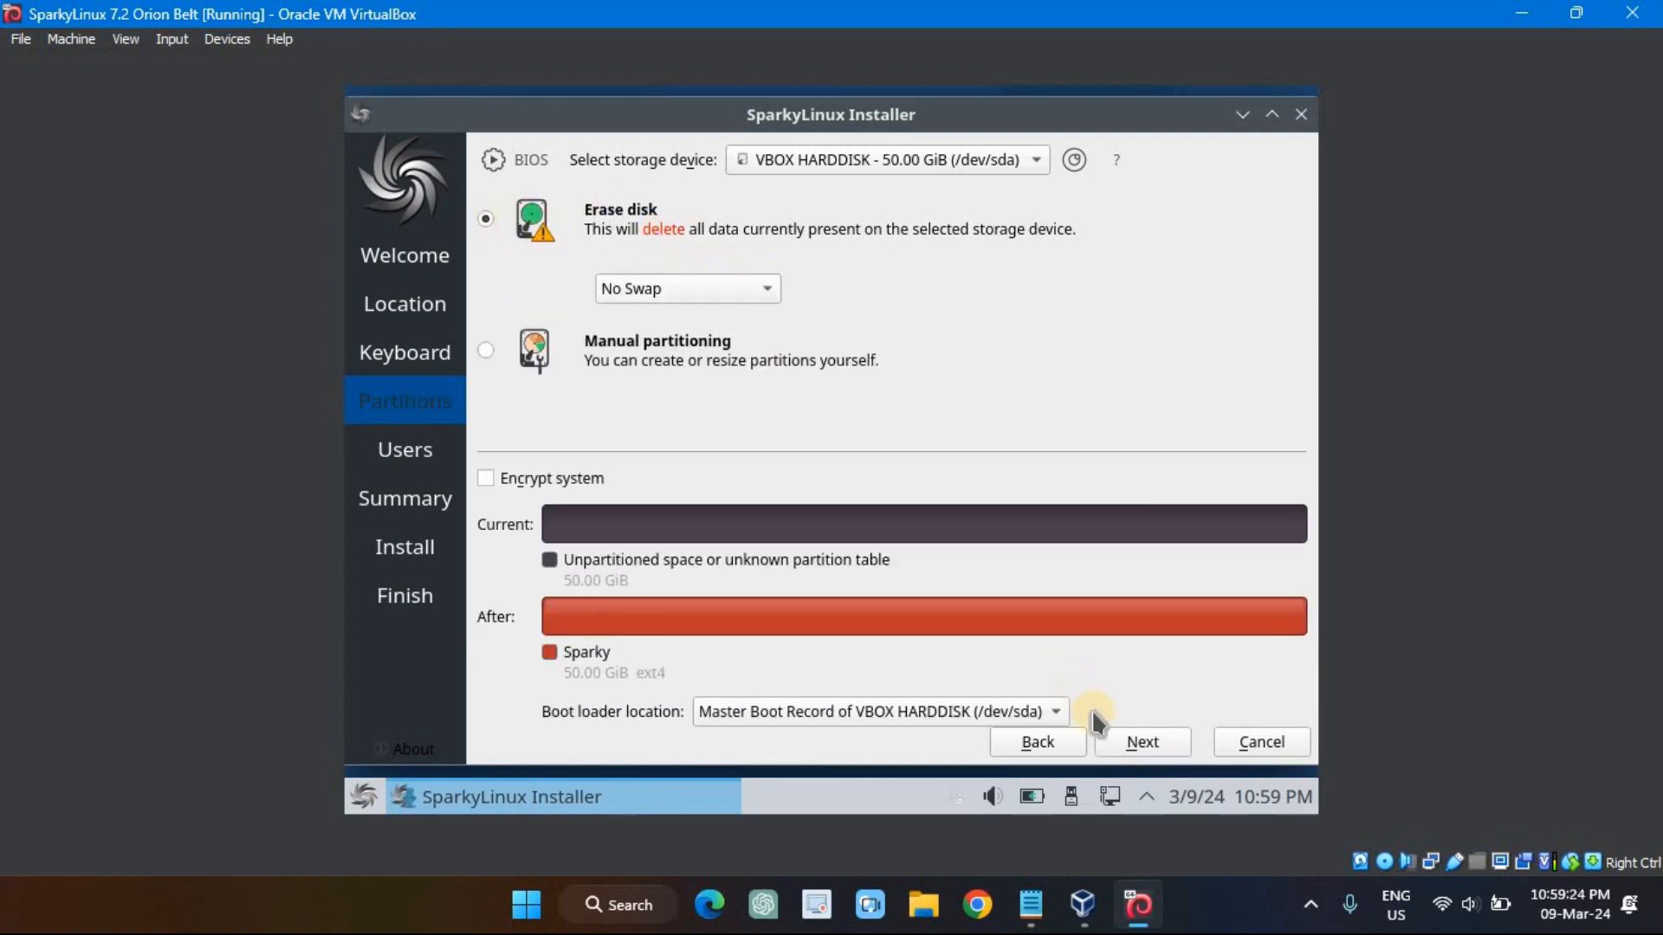
click(1143, 741)
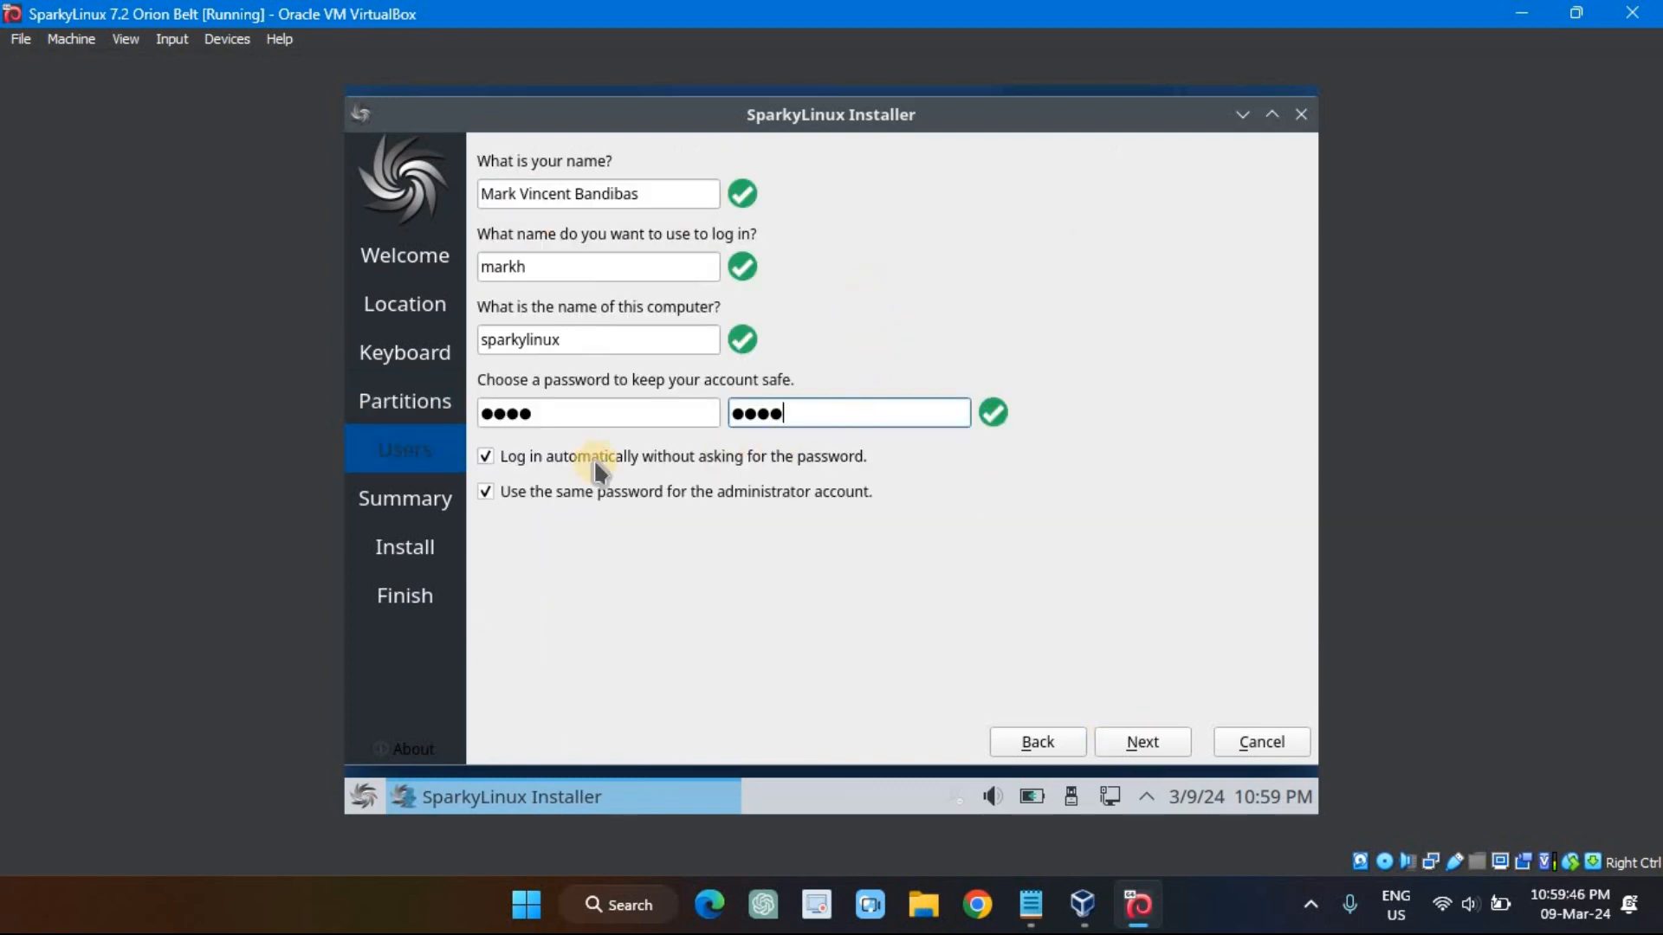
click(521, 454)
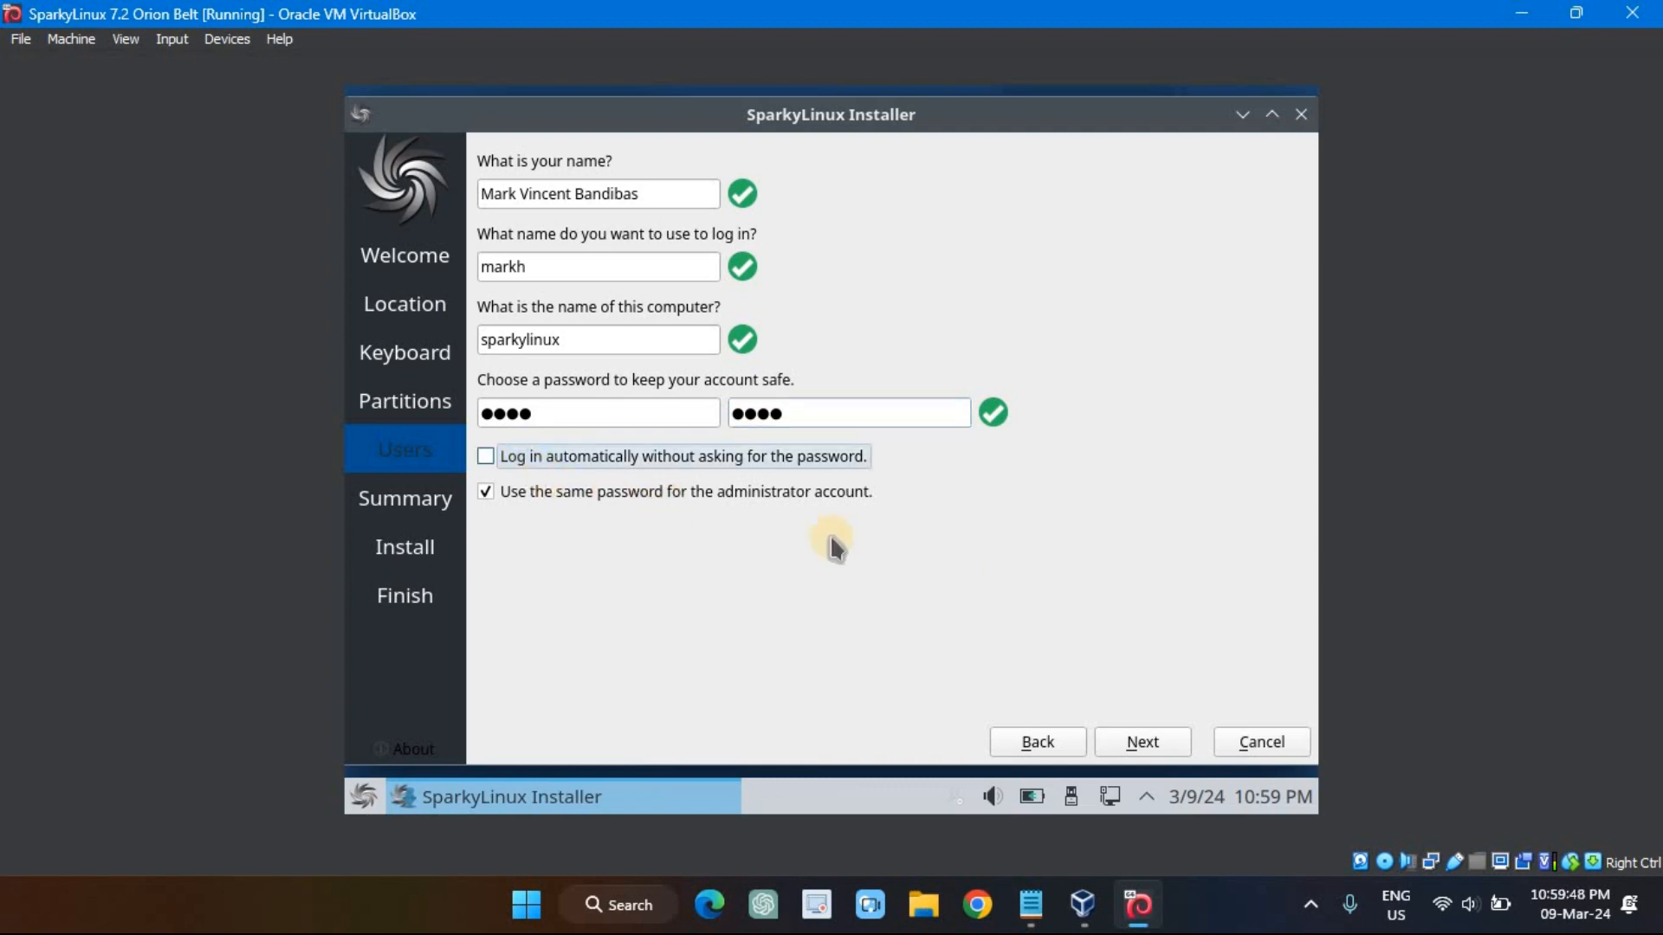
click(1129, 742)
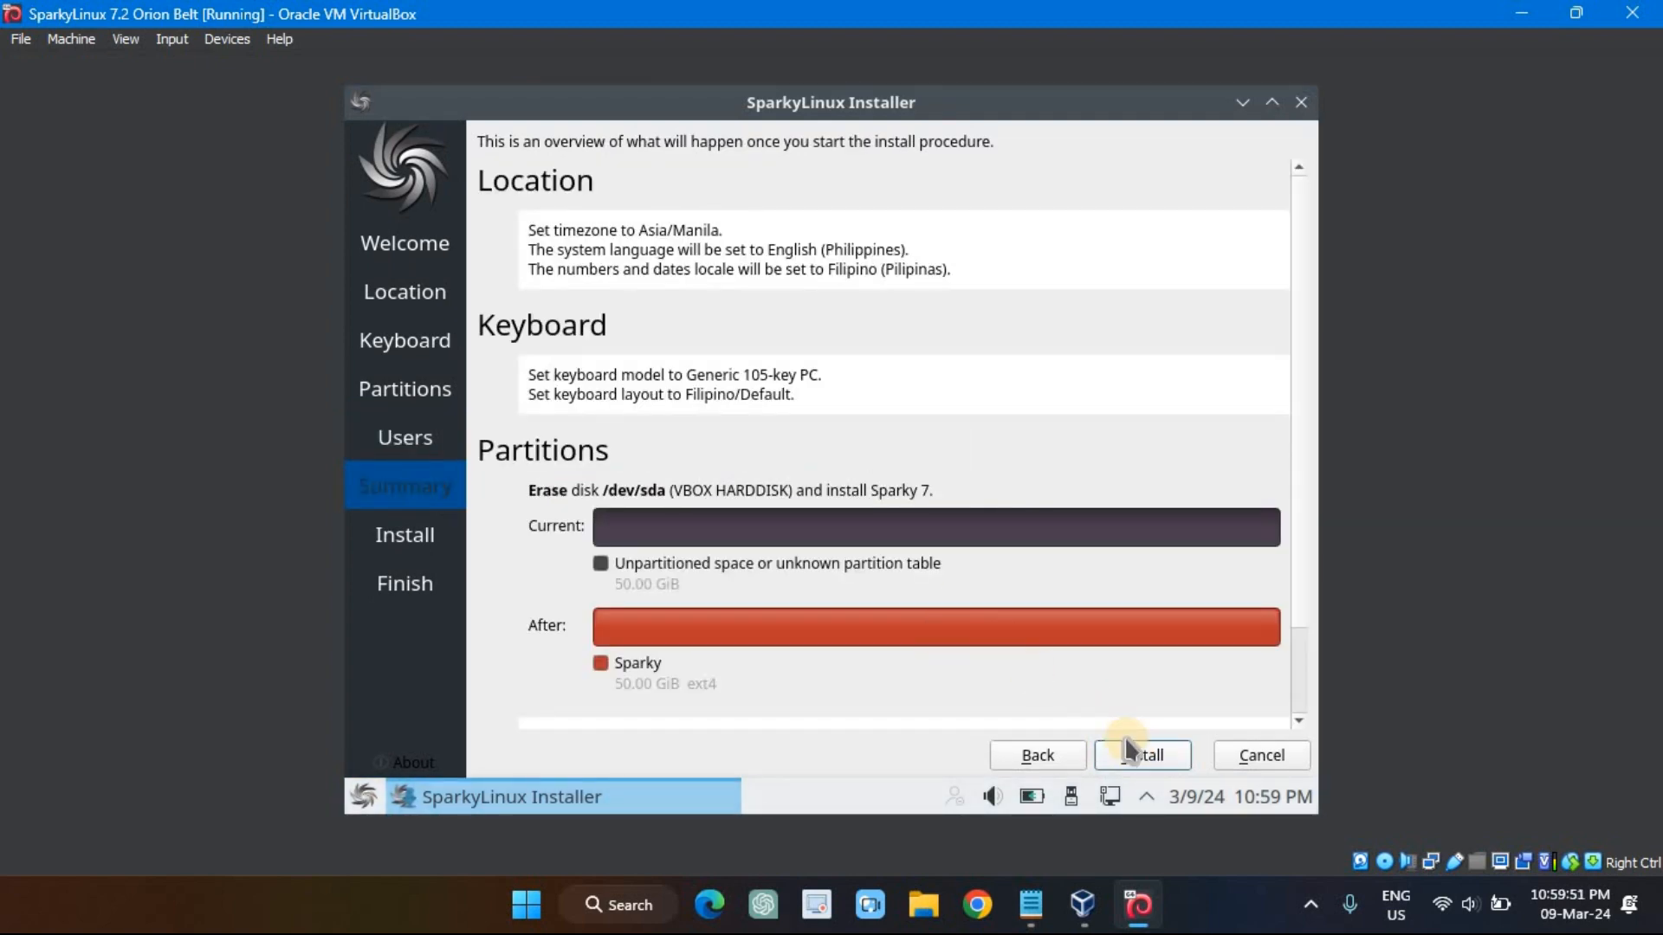
Step: Start and confirm the SparkyLinux installation, and close the installer once it completes
click(1157, 752)
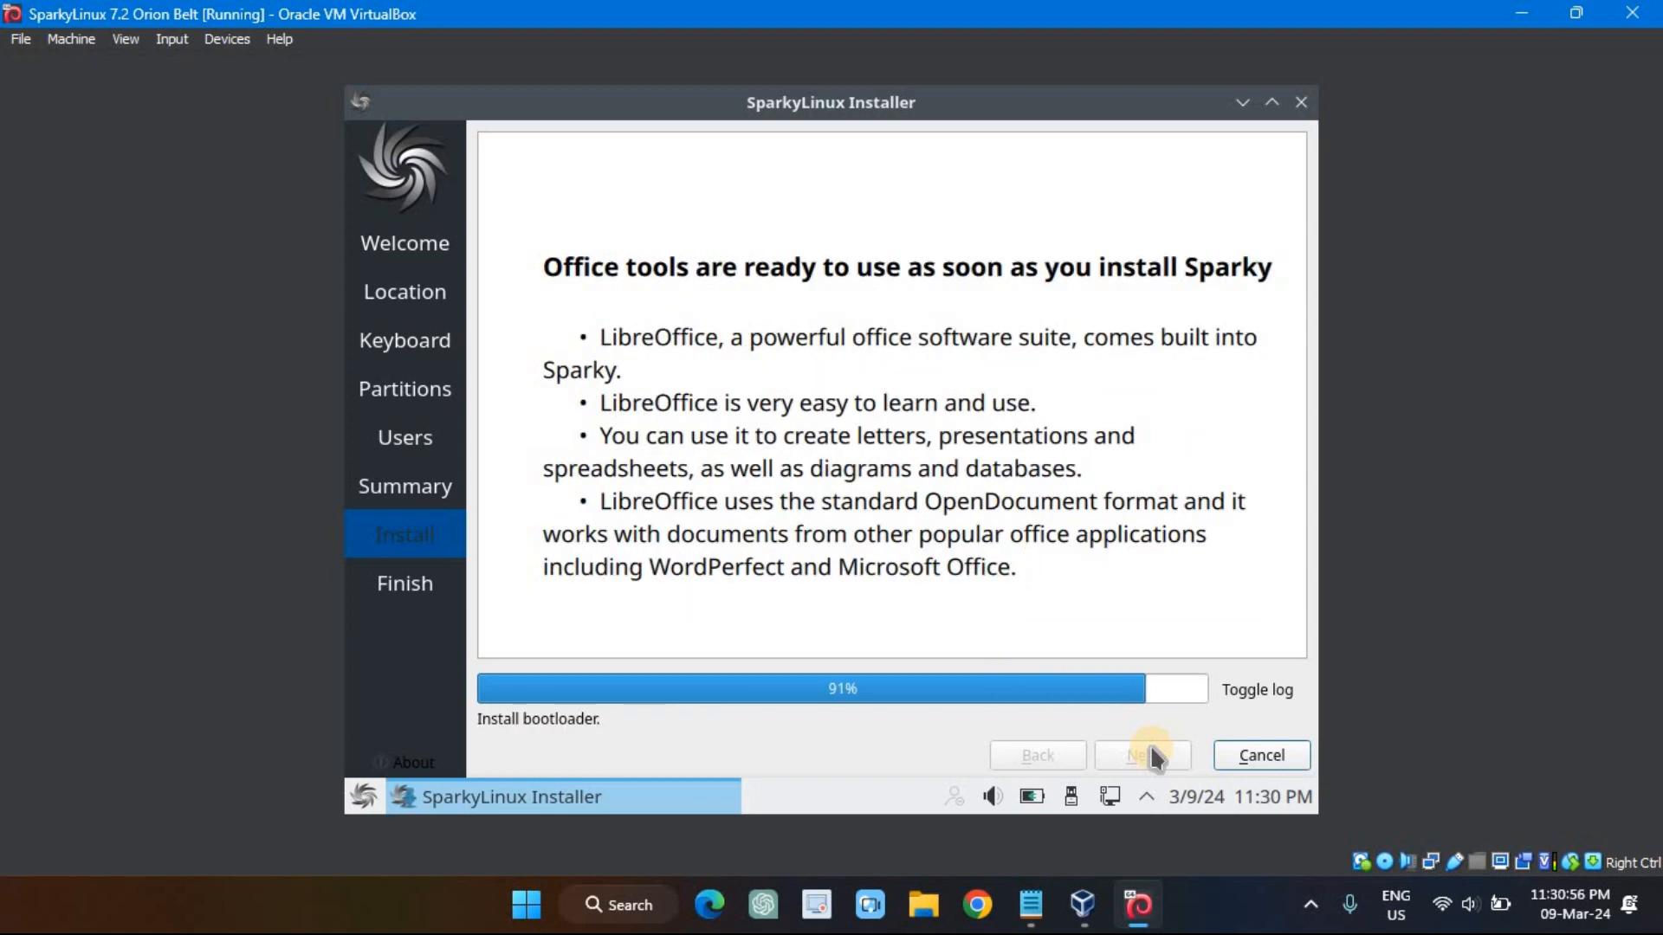
click(874, 537)
click(1260, 752)
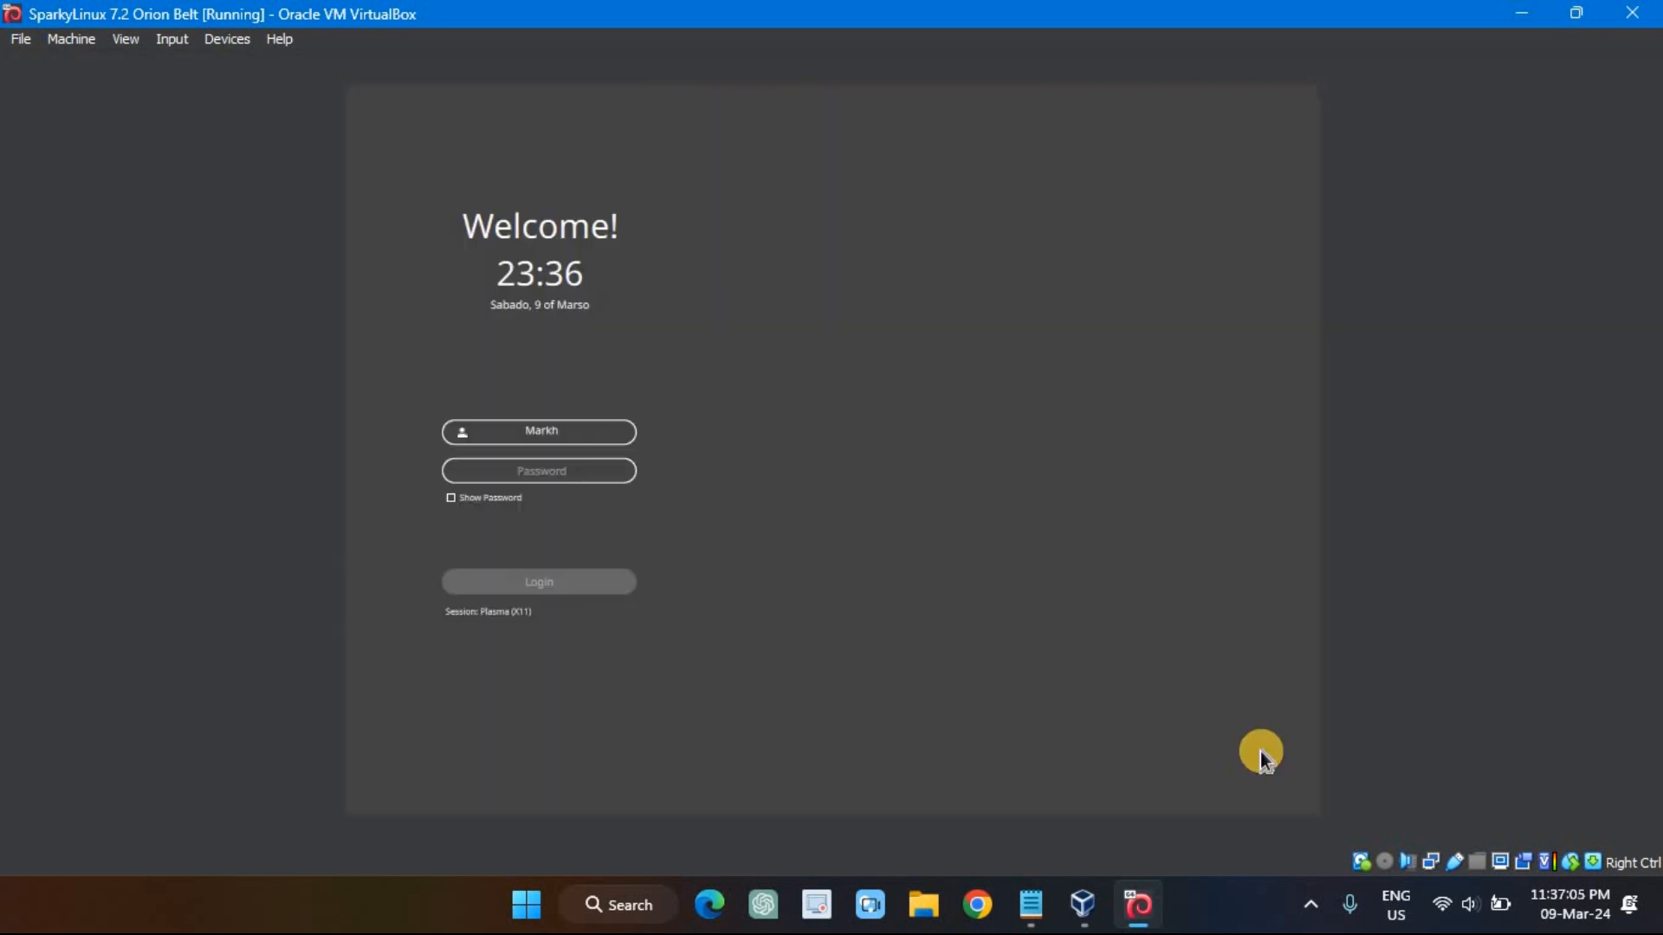
Step: Log in to the installed SparkyLinux system with the account password
text(**)
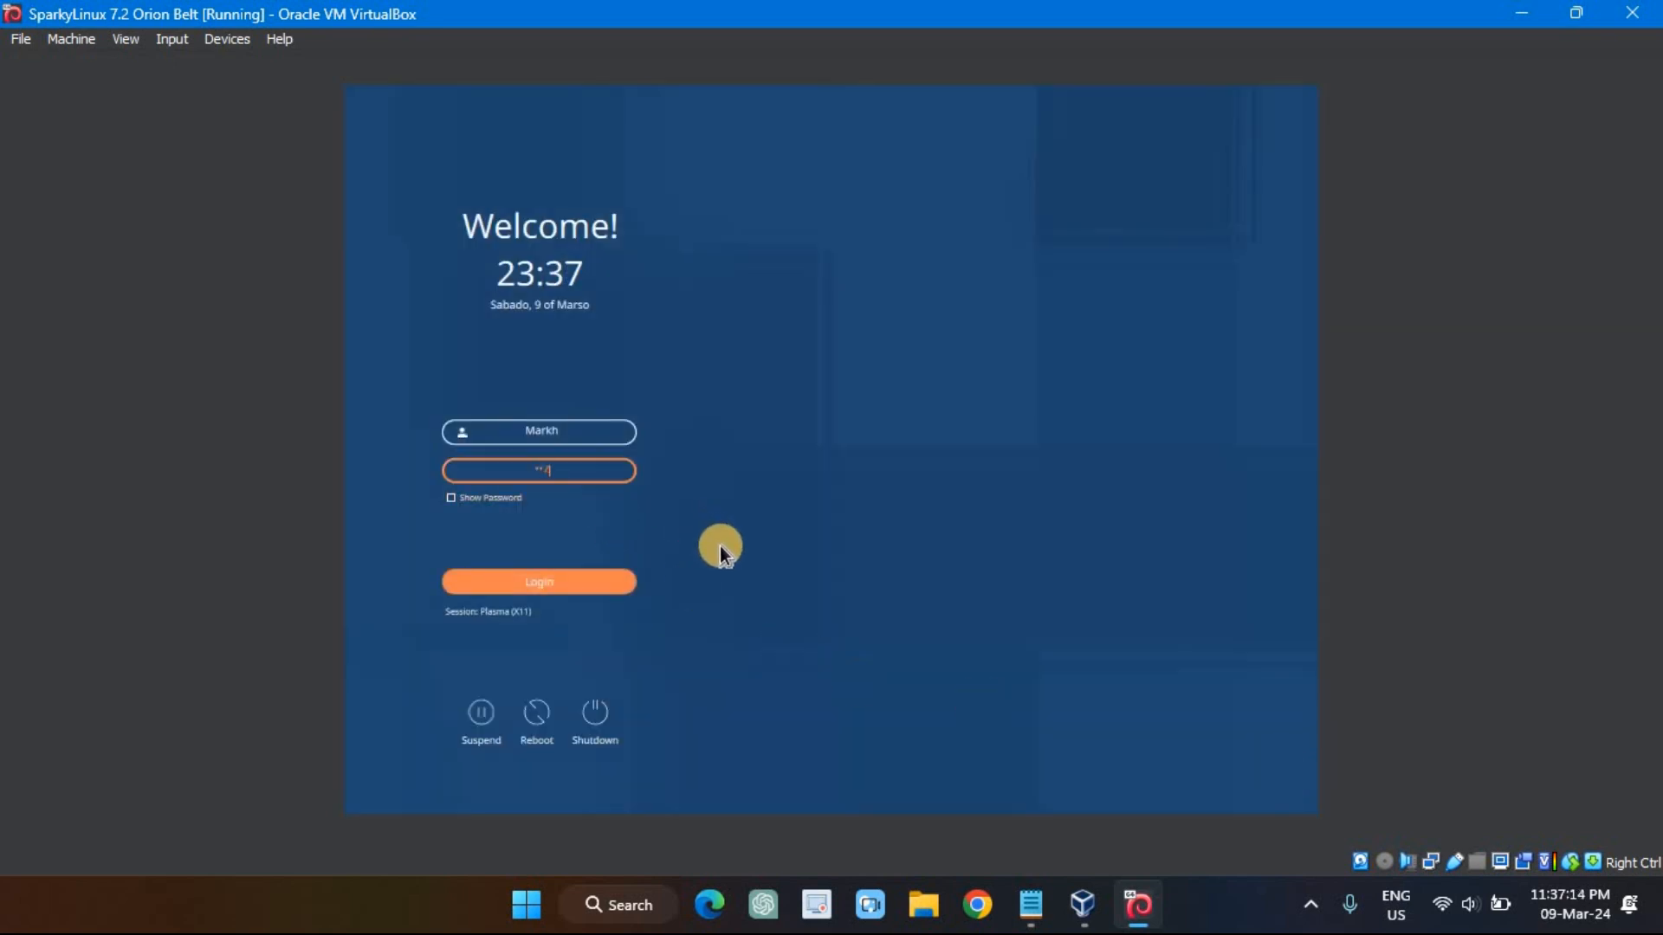
click(588, 580)
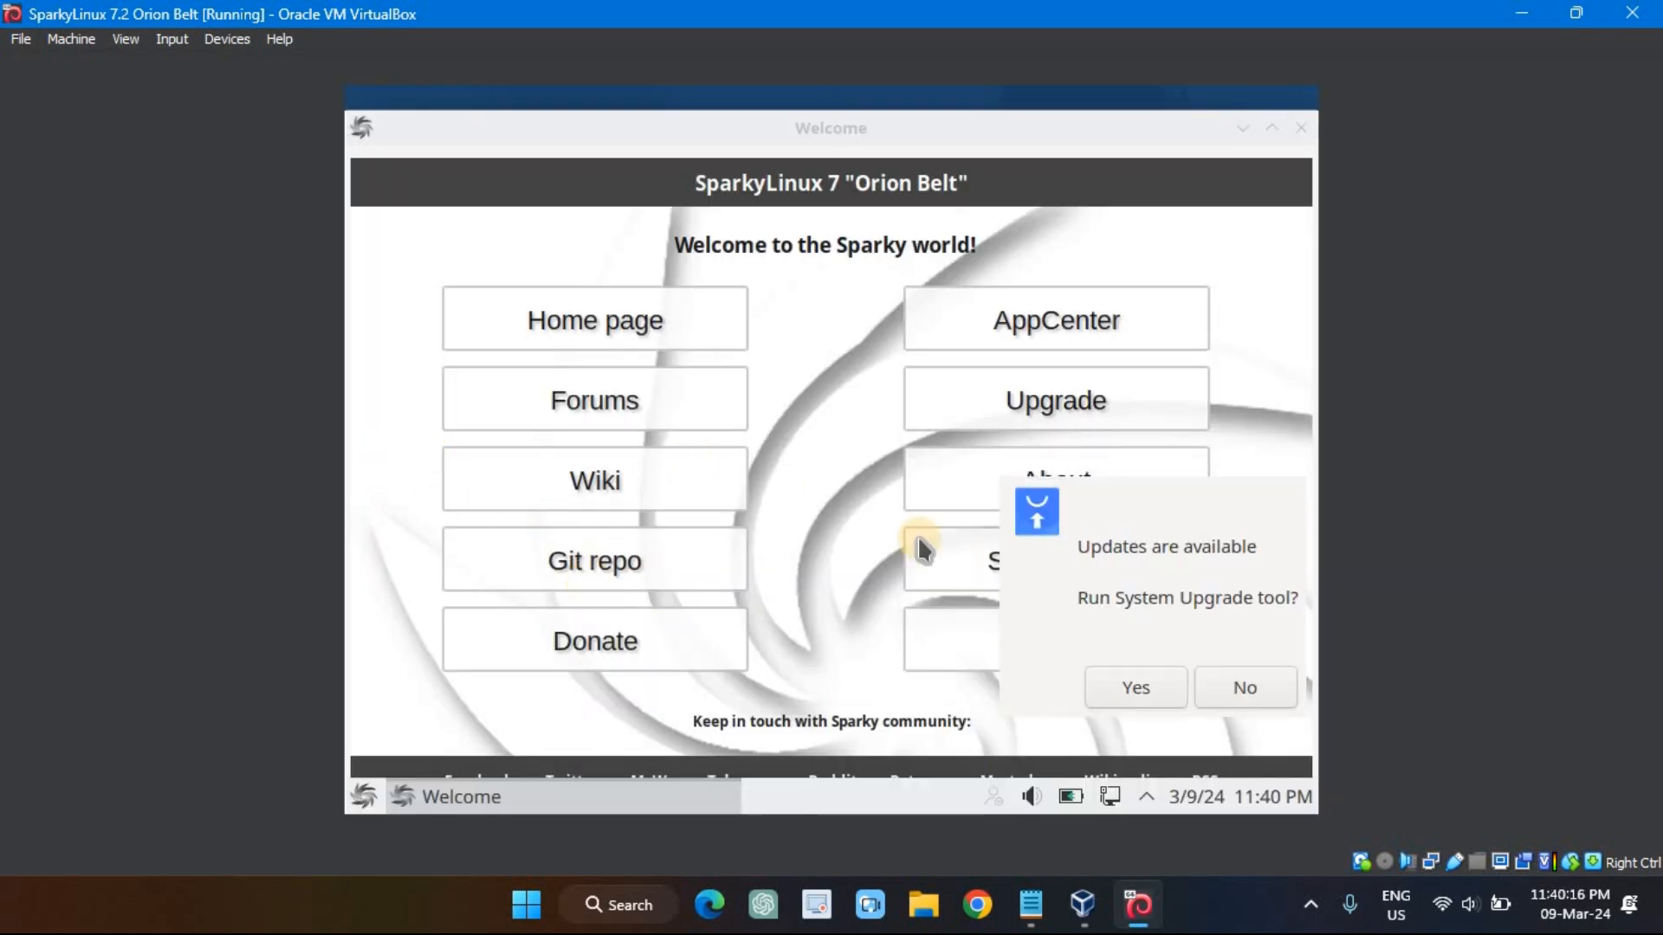
Step: Decline the system upgrade and close the Welcome window, and open the desktop's application menu
click(1245, 686)
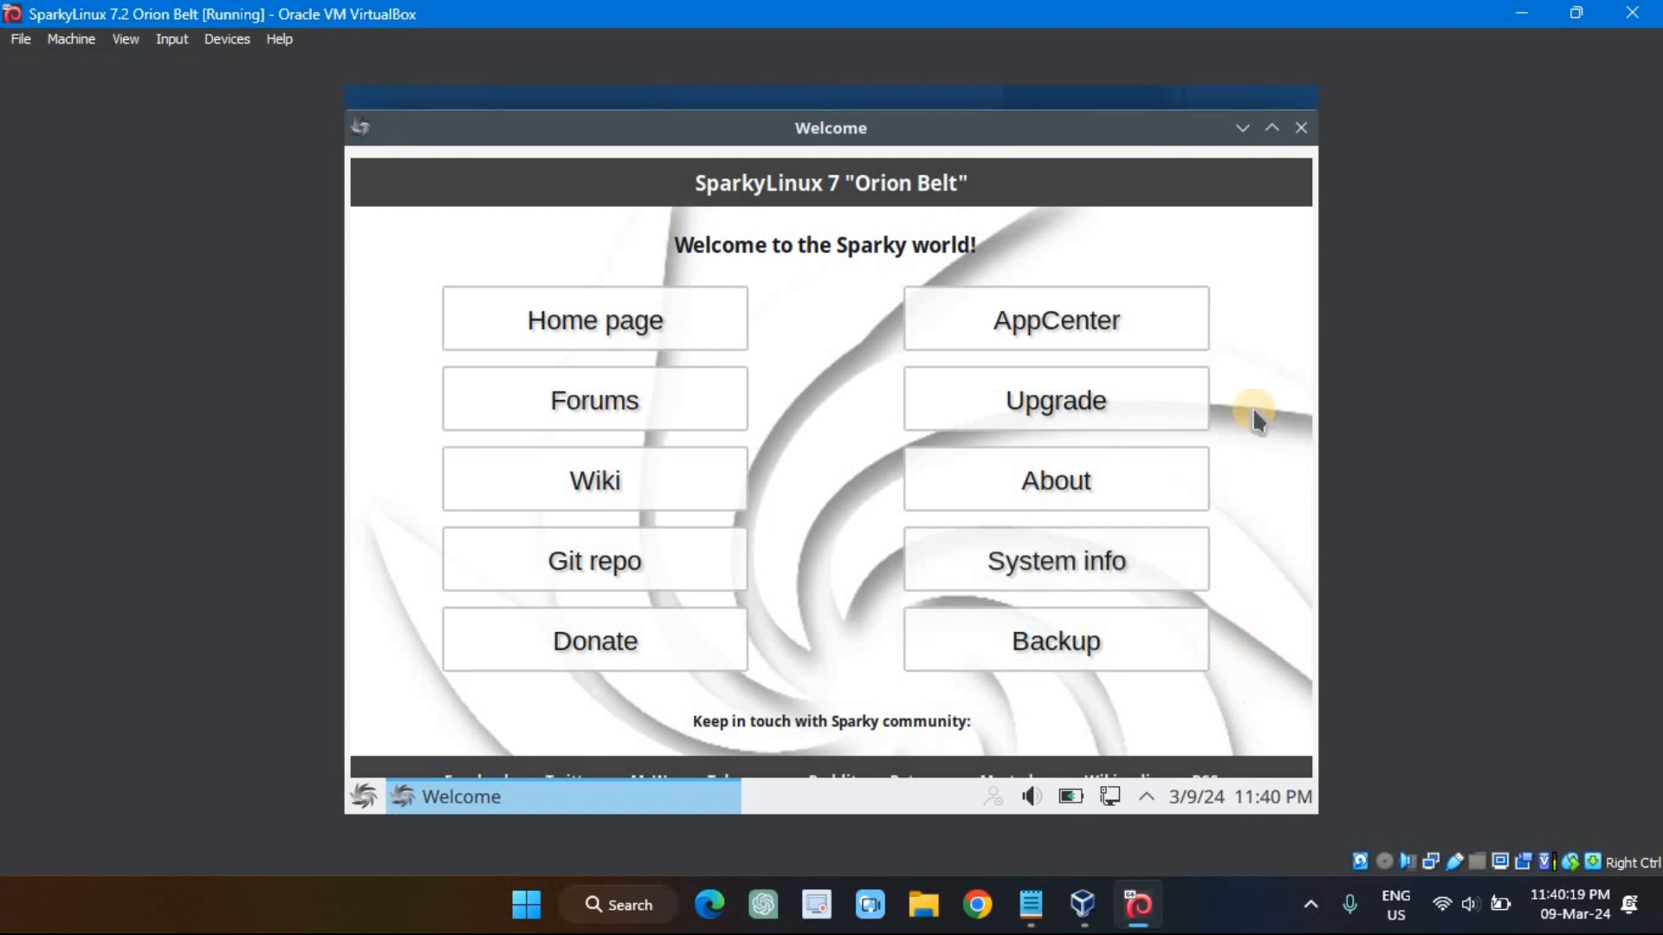
click(1299, 130)
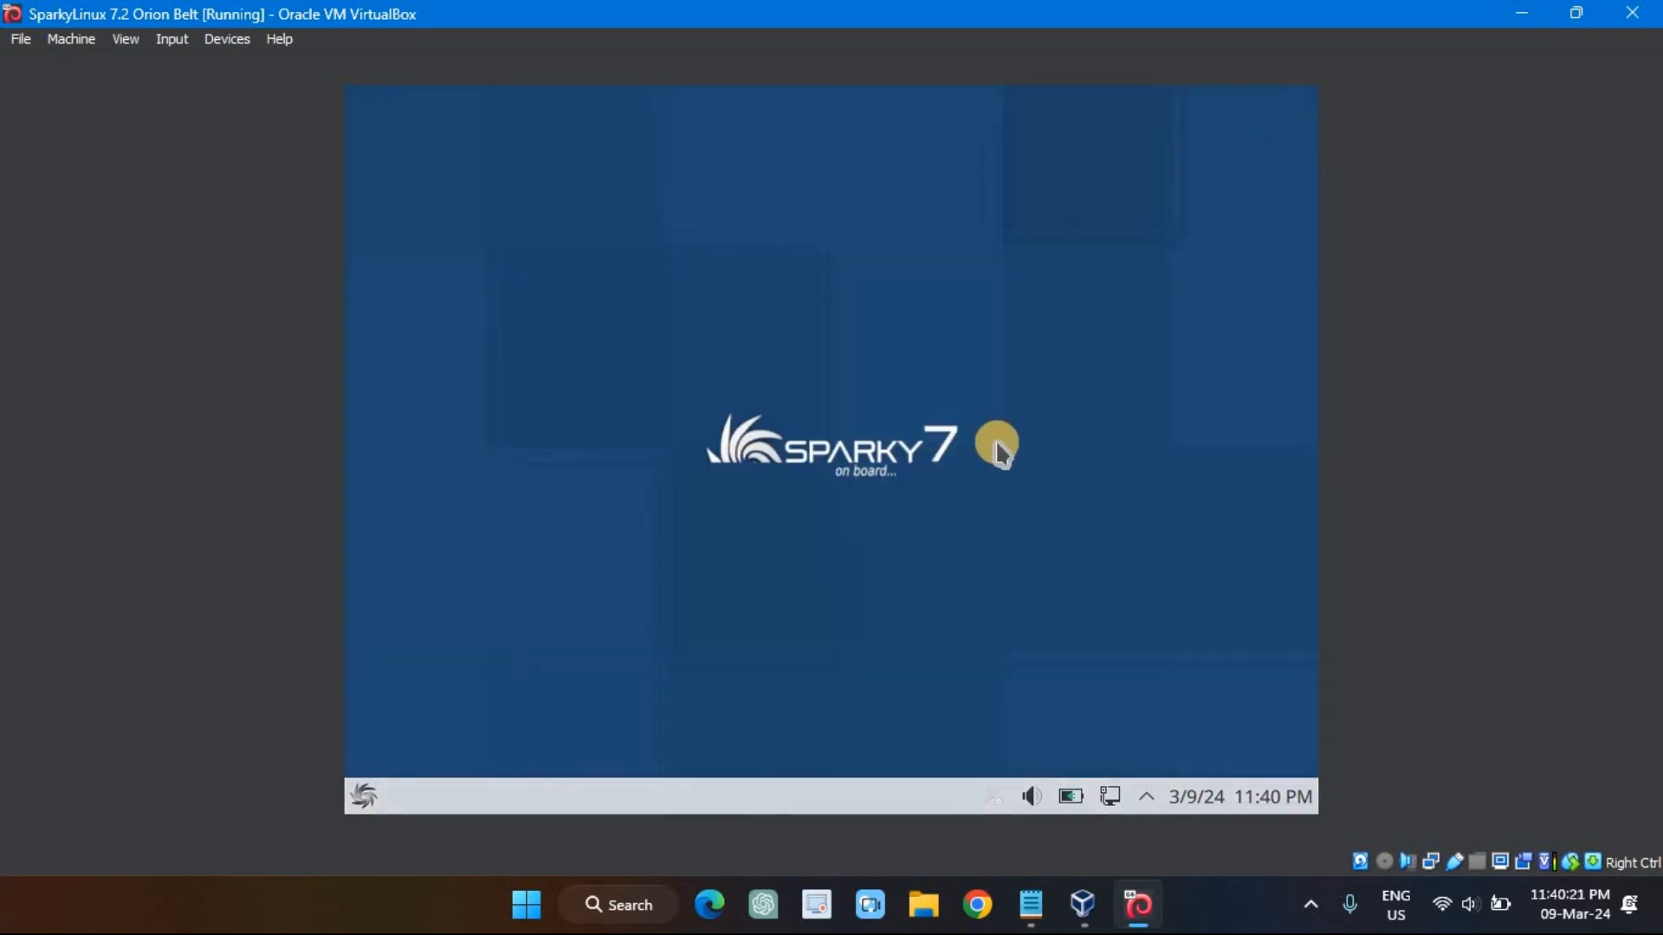
click(367, 801)
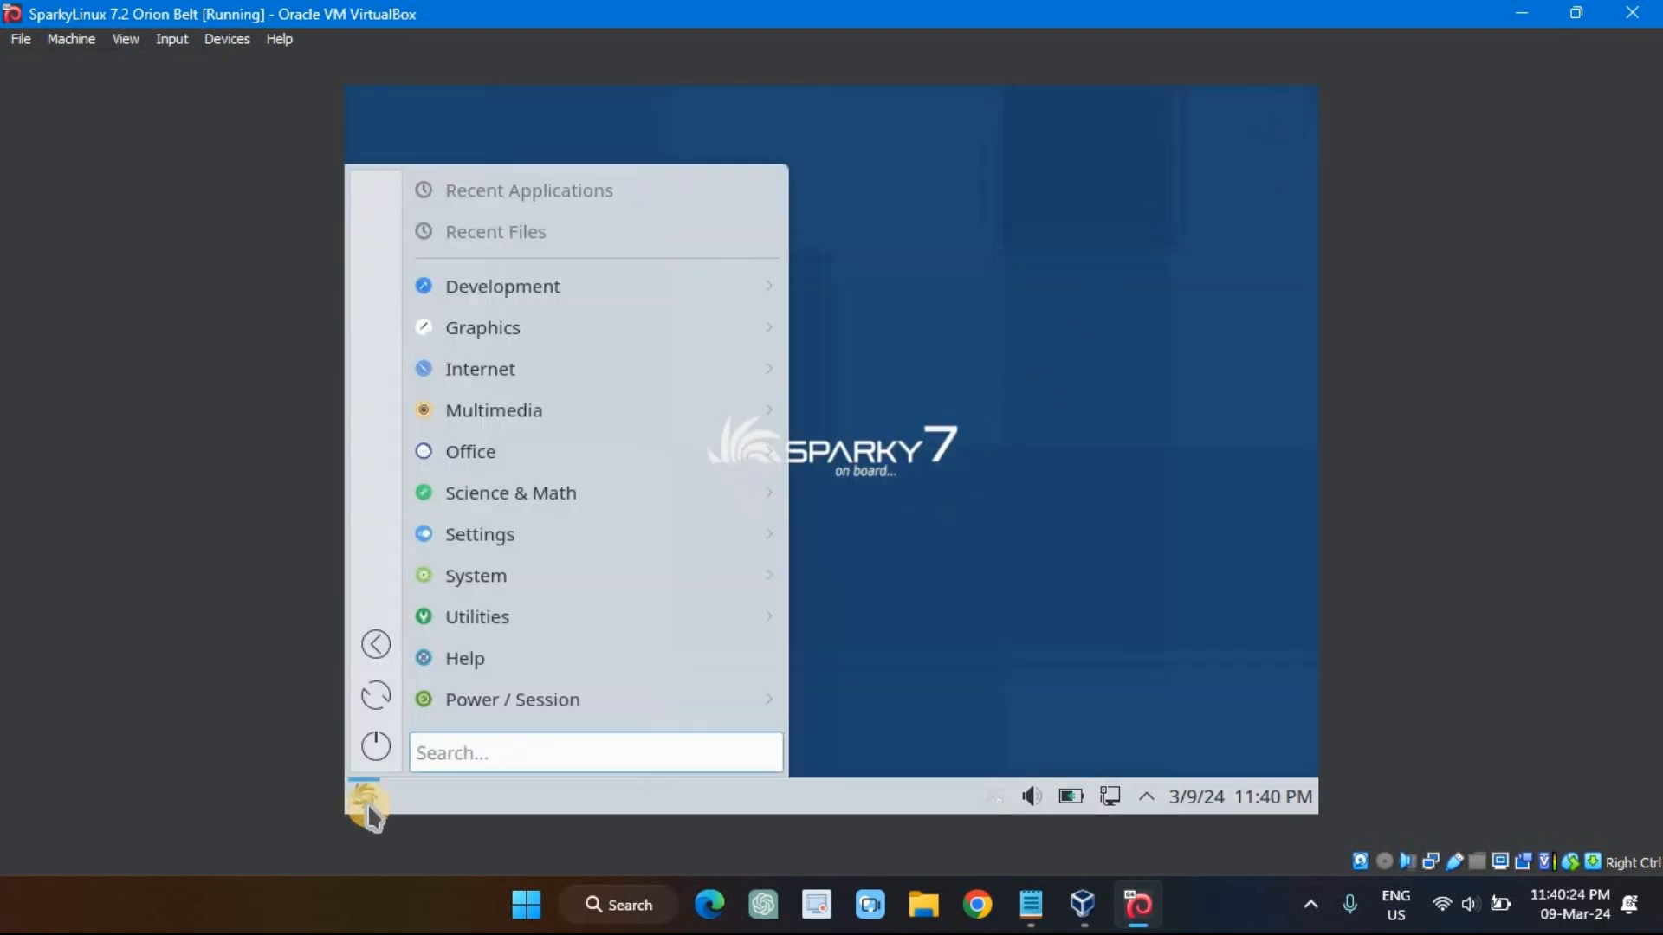